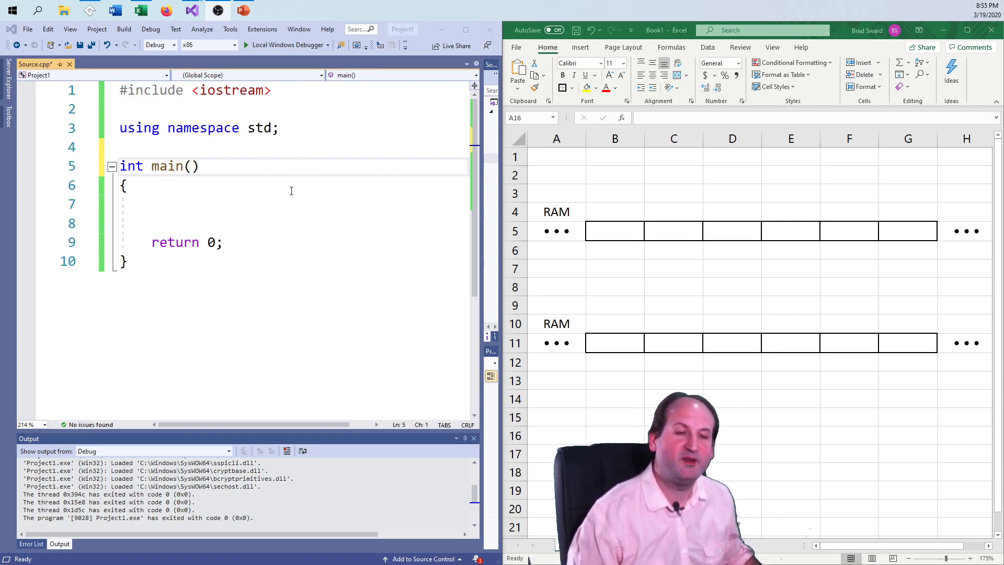
Step: Show the empty RAM diagram, then add the global declaration int x = 9; above main
click(831, 207)
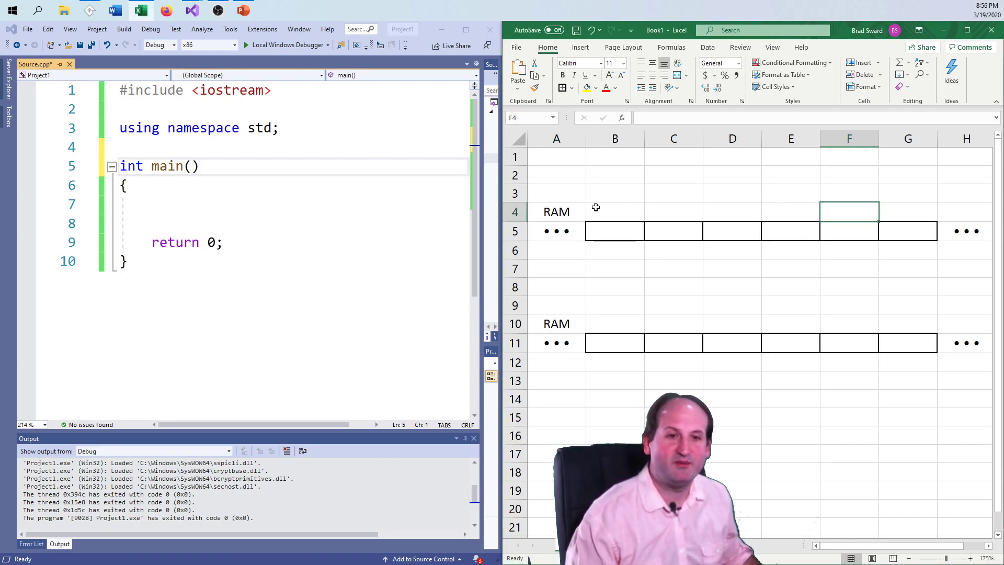
click(561, 209)
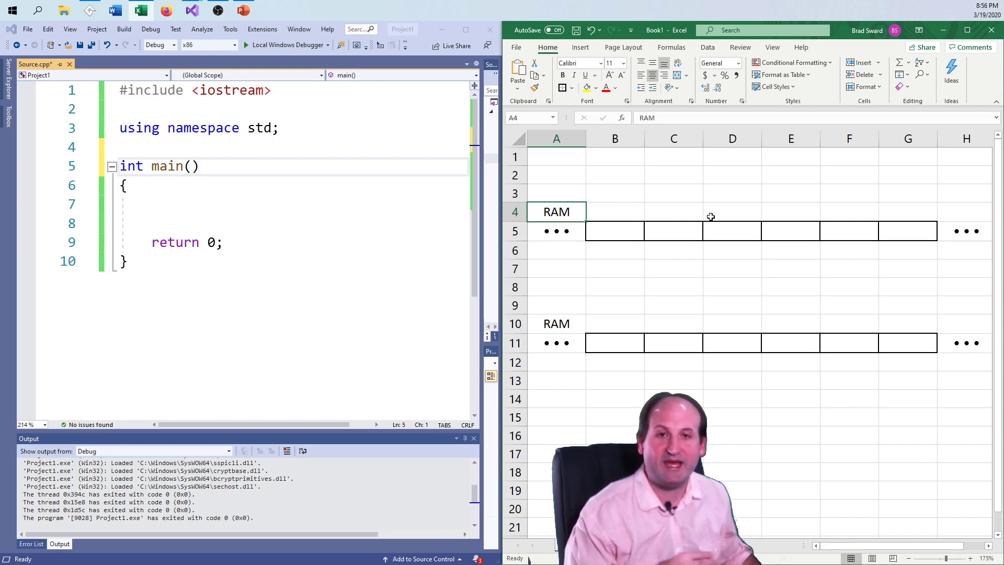
click(290, 148)
key(Return)
key(Return)
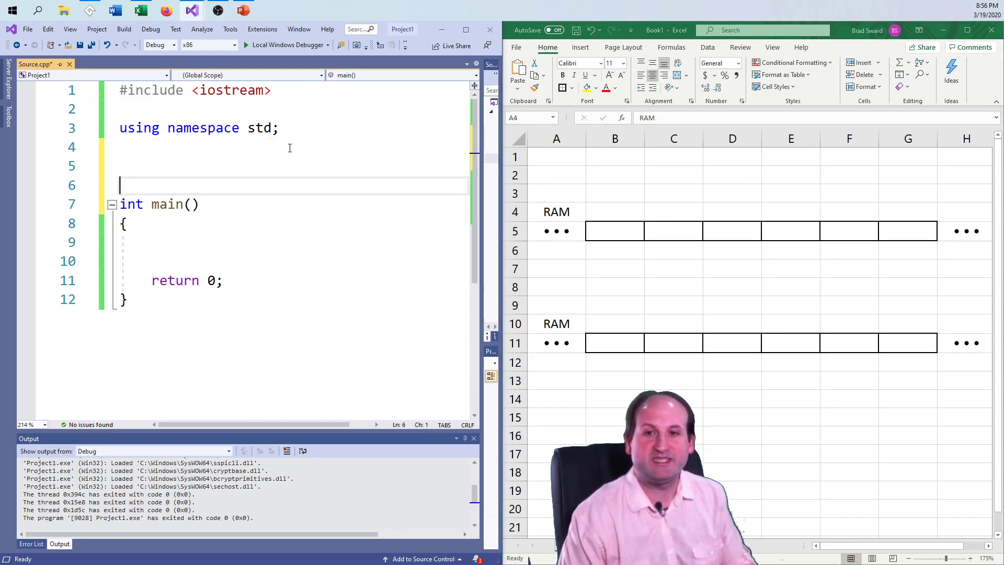
key(Up)
text(int x =9)
key(BackSpace)
text(9;)
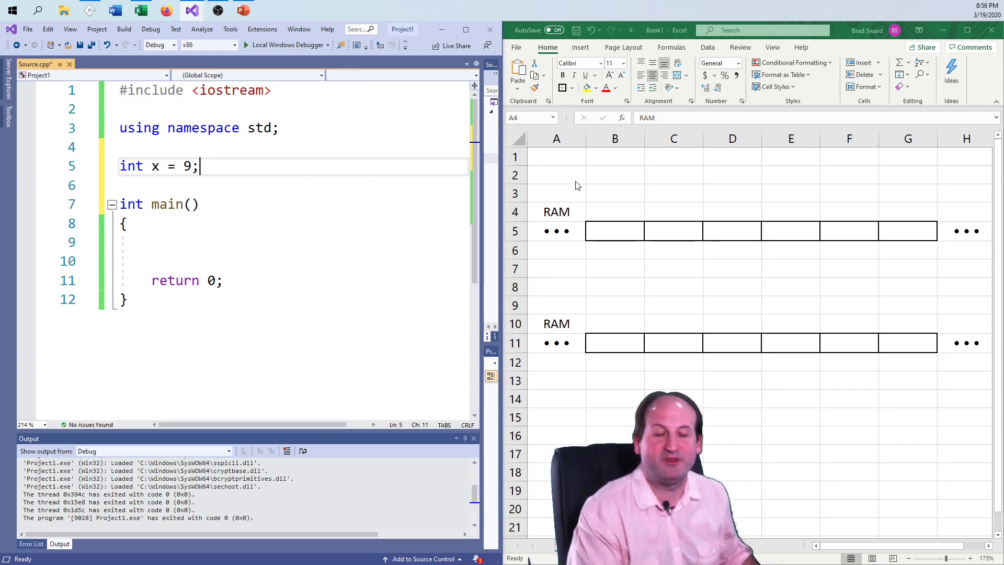
Step: Enter x's value 9 in D5 and its address 0x12345678 in D6
click(744, 233)
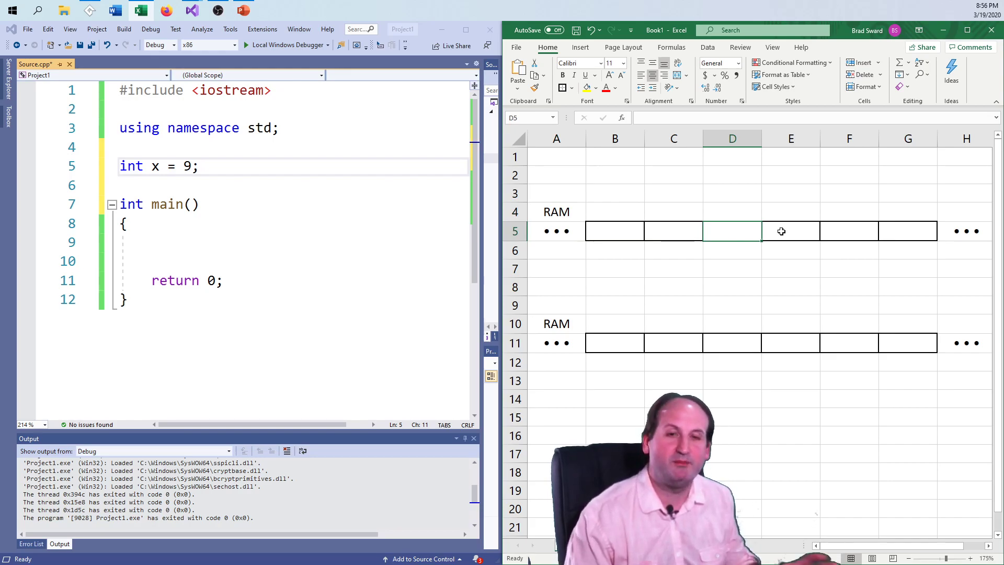
text(9)
key(Up)
key(Down)
key(Down)
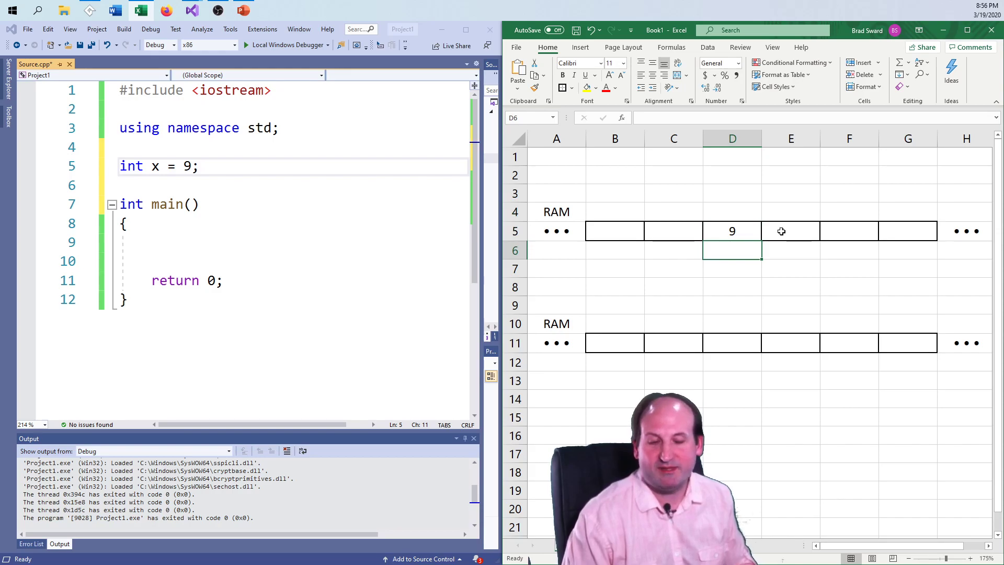
text(0x12345678)
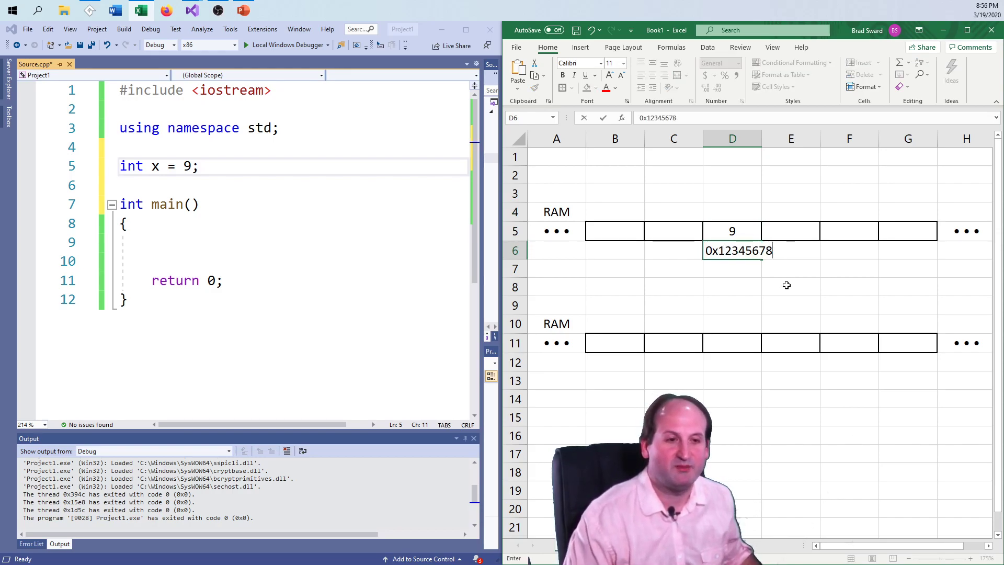
click(785, 292)
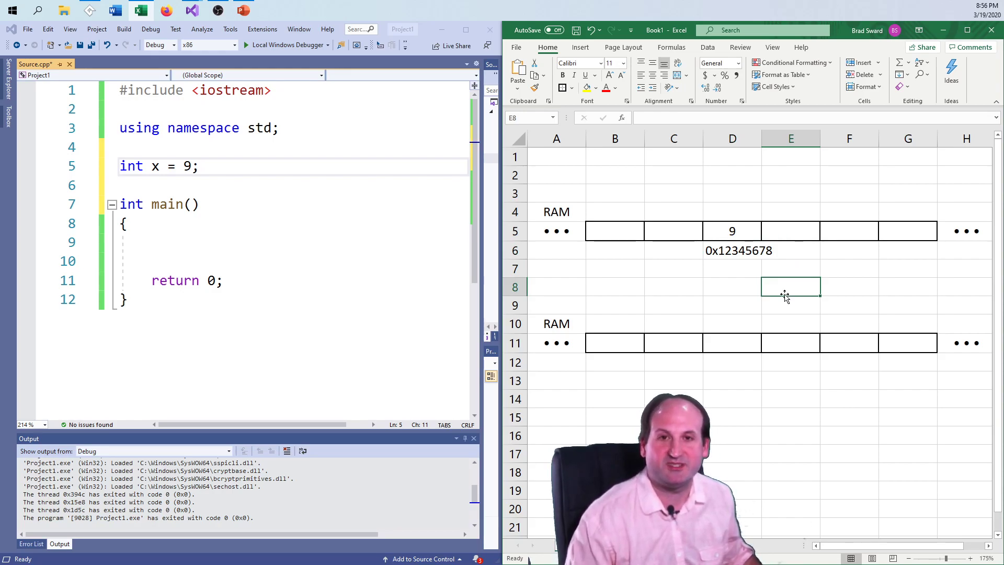
click(734, 231)
text(9)
key(ctrl+Return)
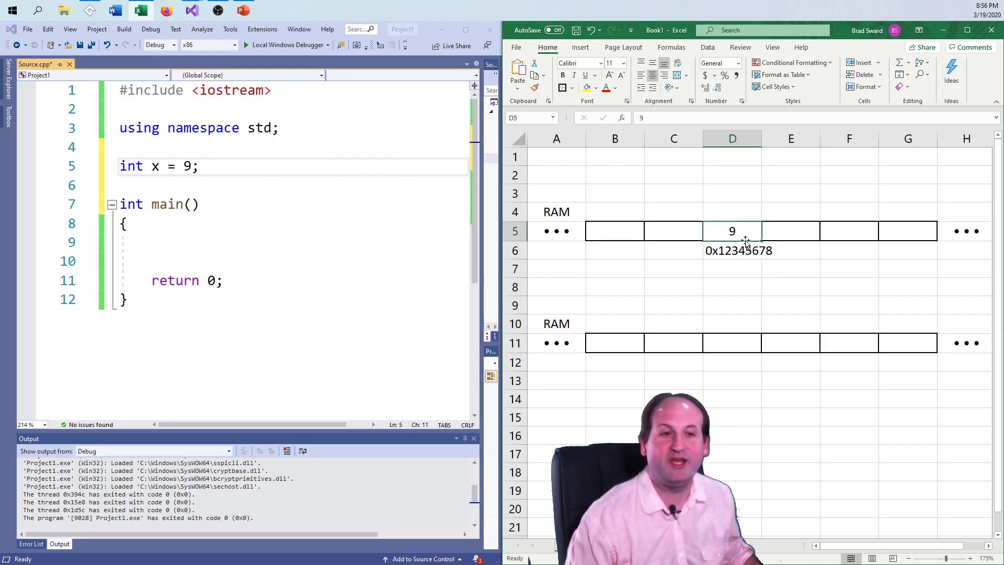
Step: Label the box '4 bytes' in D4 and name it 'x' in D3
click(740, 212)
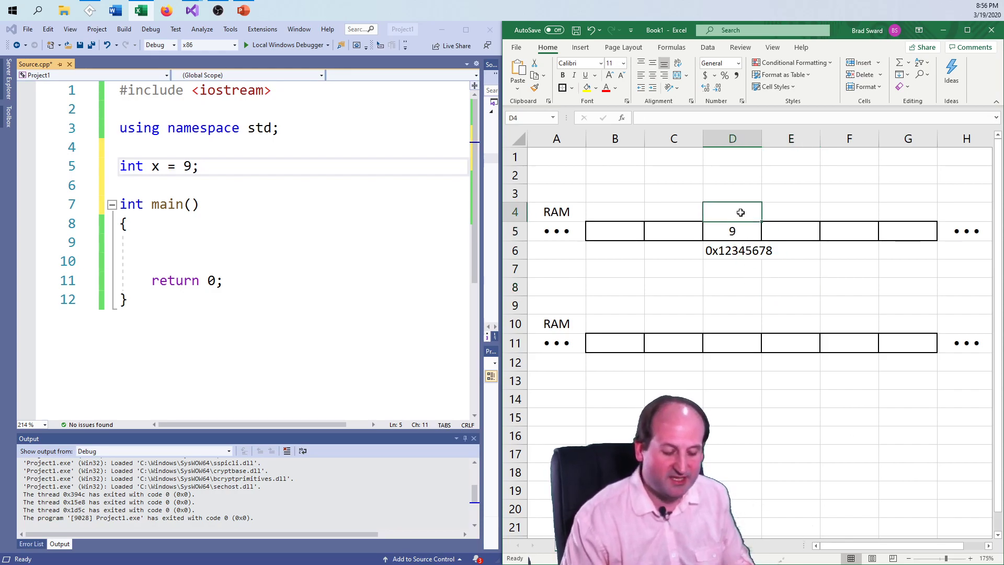
text(int)
key(ctrl+Return)
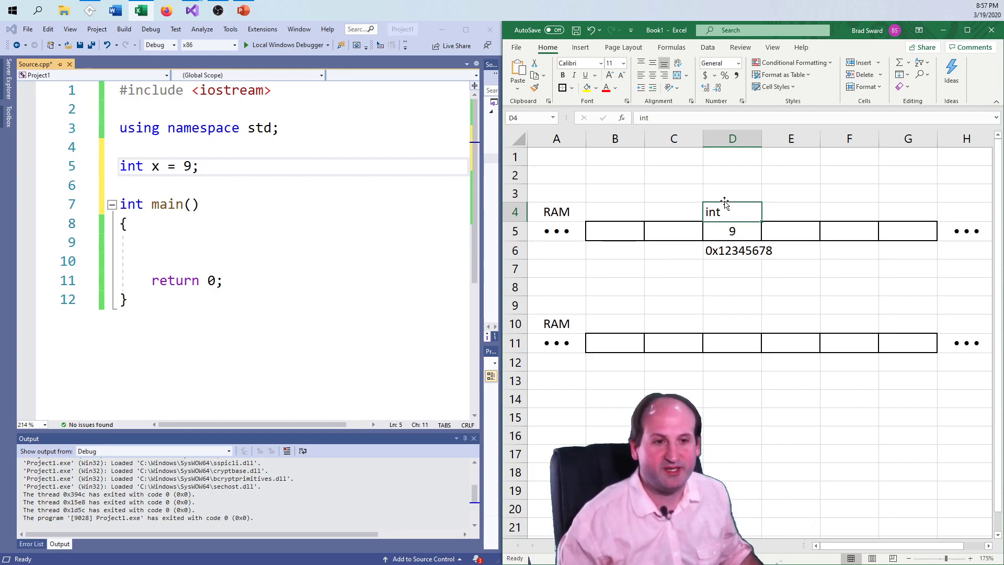
text(4 )
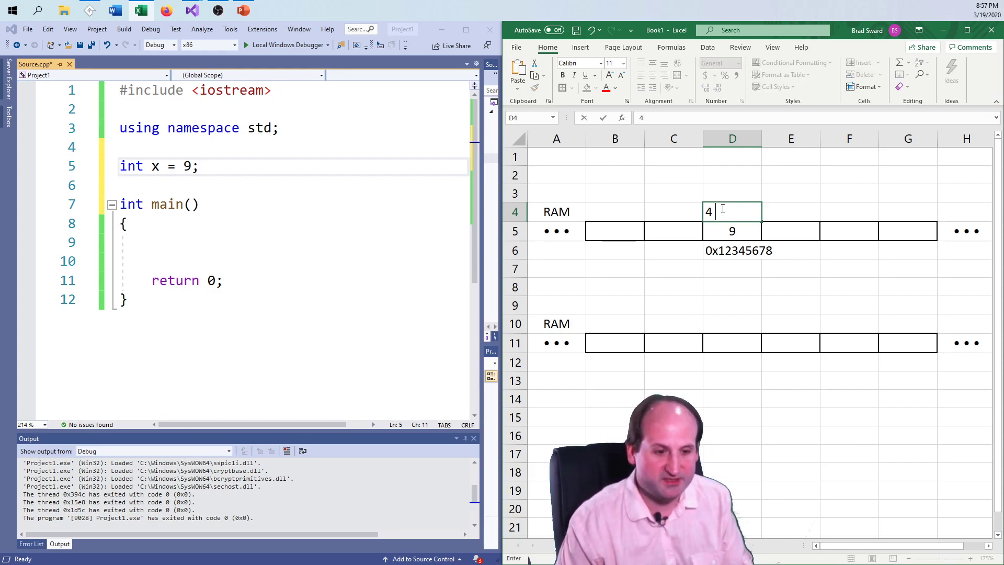
text(bytes)
key(Return)
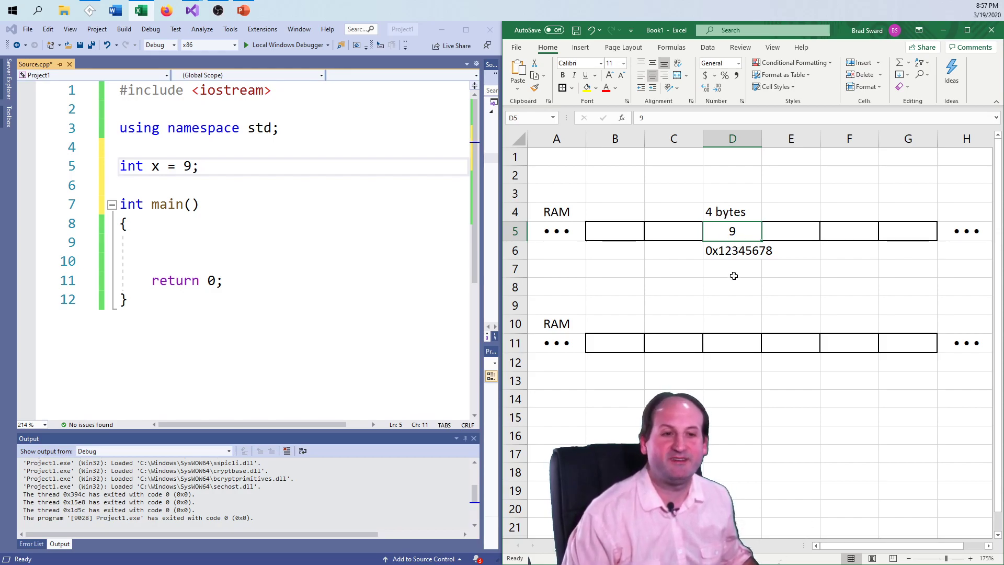
click(731, 191)
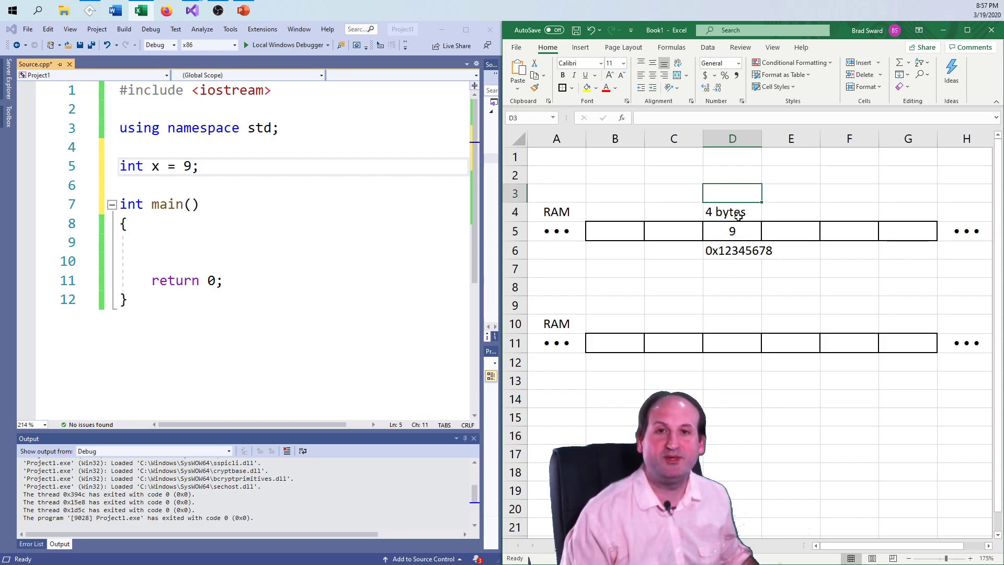
click(736, 257)
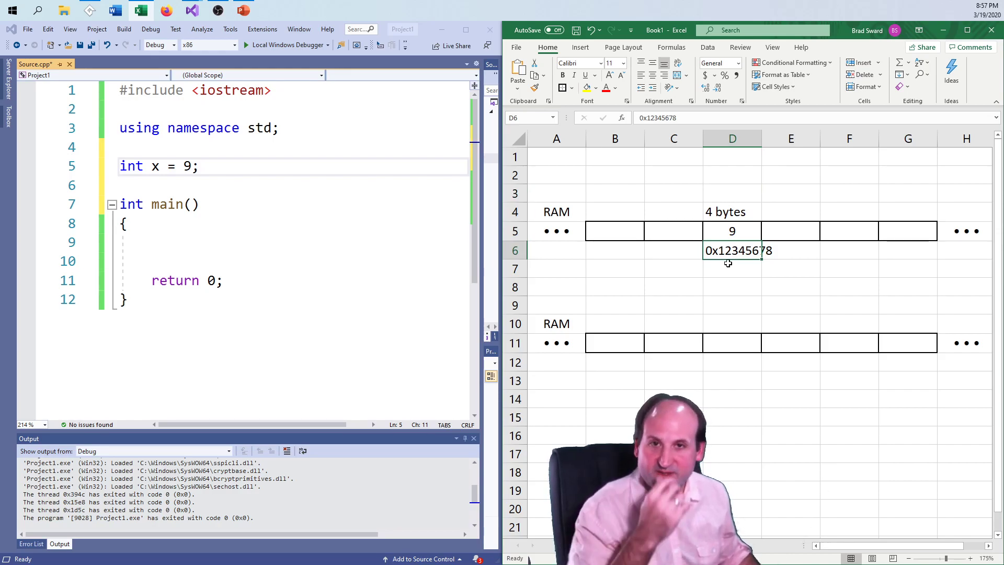
click(730, 195)
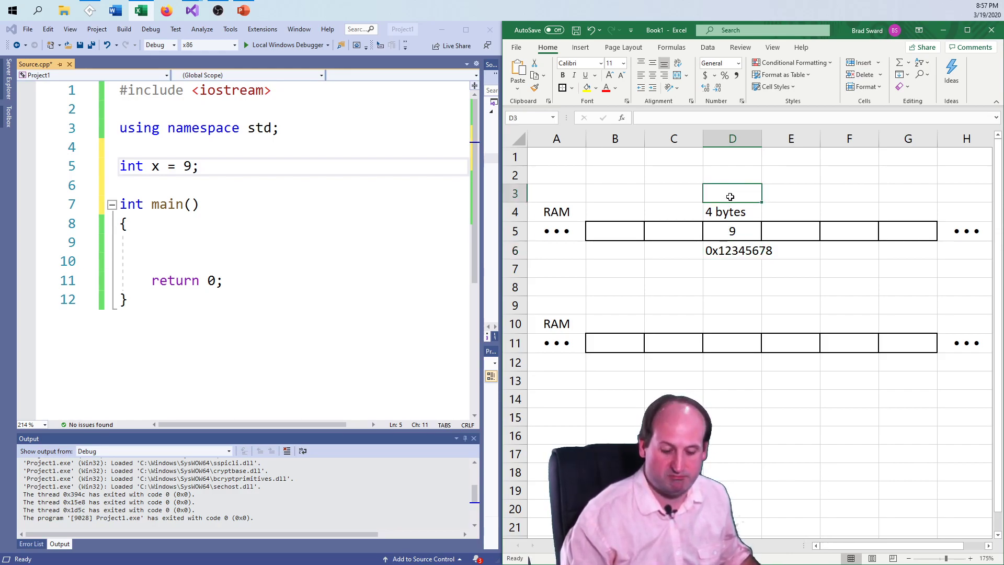
text(x)
click(749, 280)
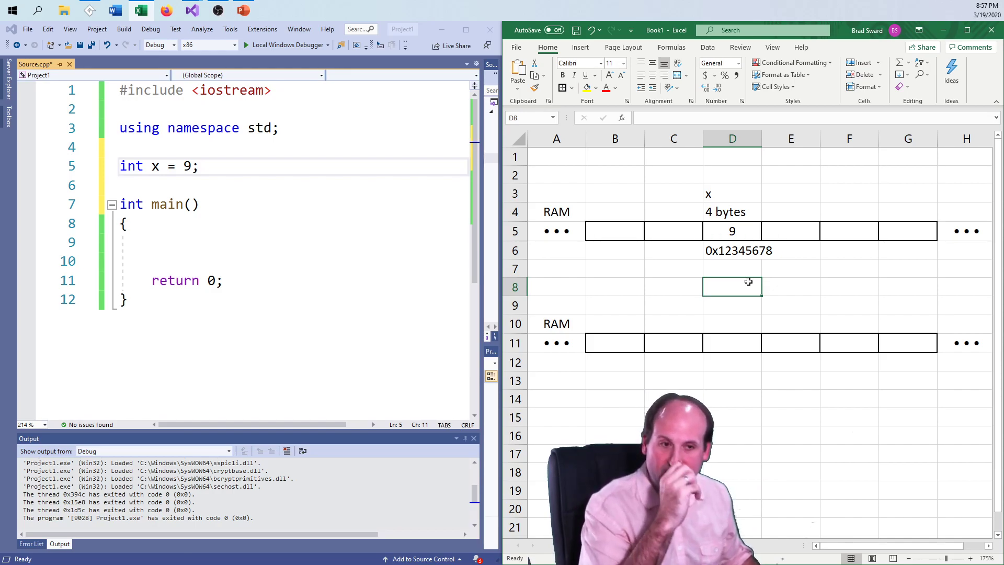
click(135, 226)
Step: Write cout << &x << " " << x << endl; in main, without the std:: prefix
click(201, 233)
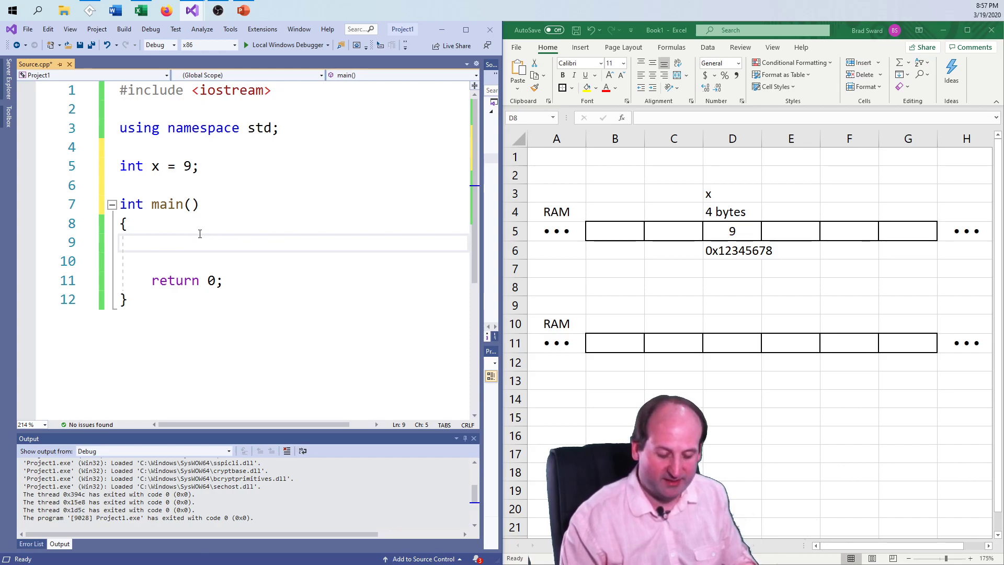
text(std::cout <<)
key(Home)
key(Delete)
key(Delete)
key(Delete)
key(Delete)
key(Delete)
key(End)
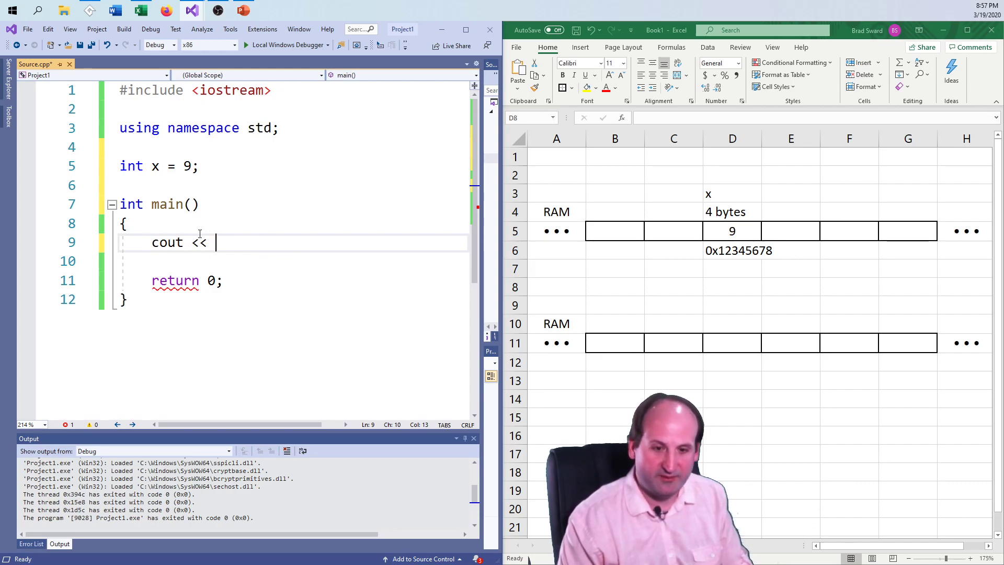
text(&x)
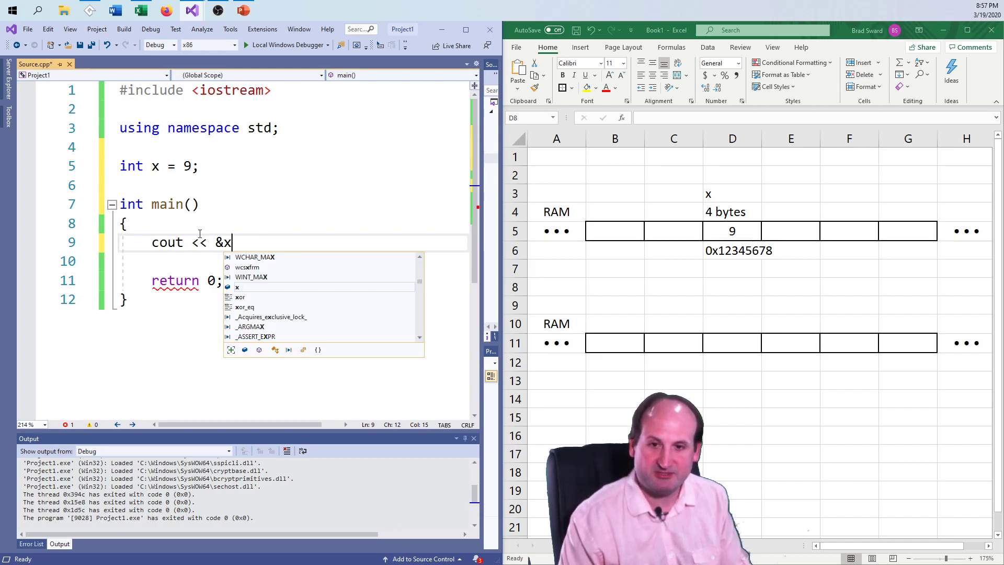
text( << "  " << x << endl;)
key(Down)
key(Delete)
Step: Build and run the program, which prints 0064C000 9
click(261, 225)
key(ctrl+F5)
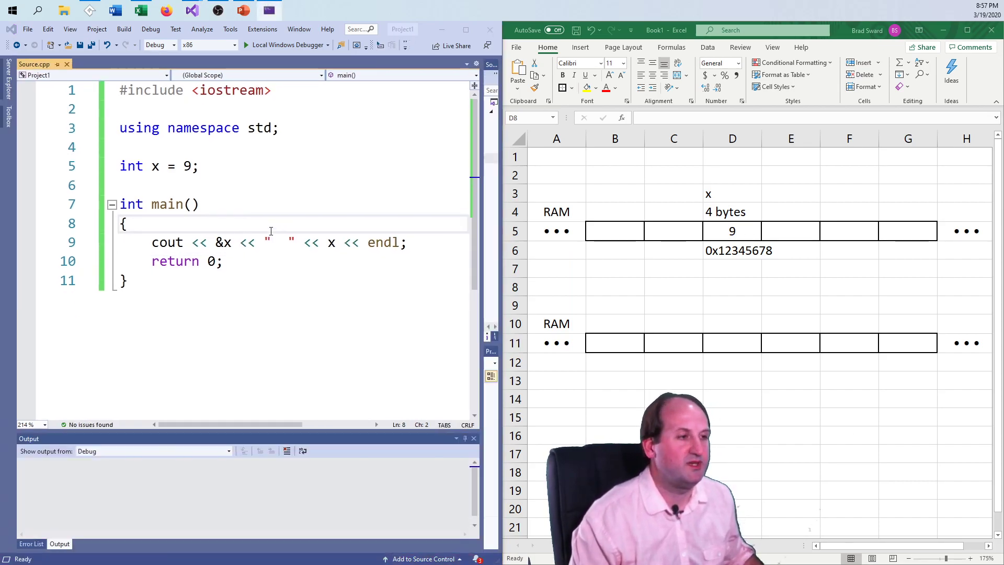
drag(648, 212, 164, 306)
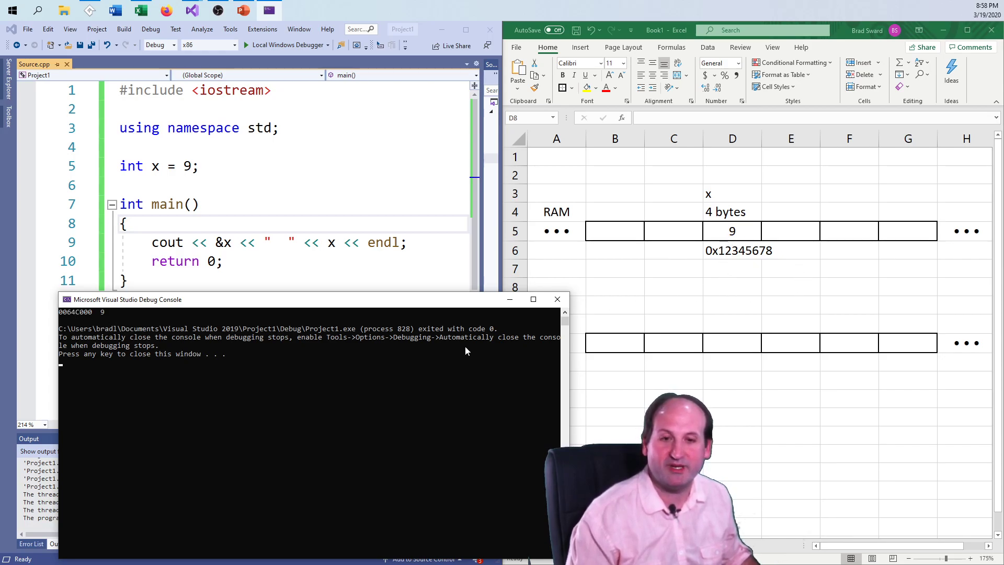
Step: Close the console and declare int* y = &x; on the line below int x = 9
click(557, 301)
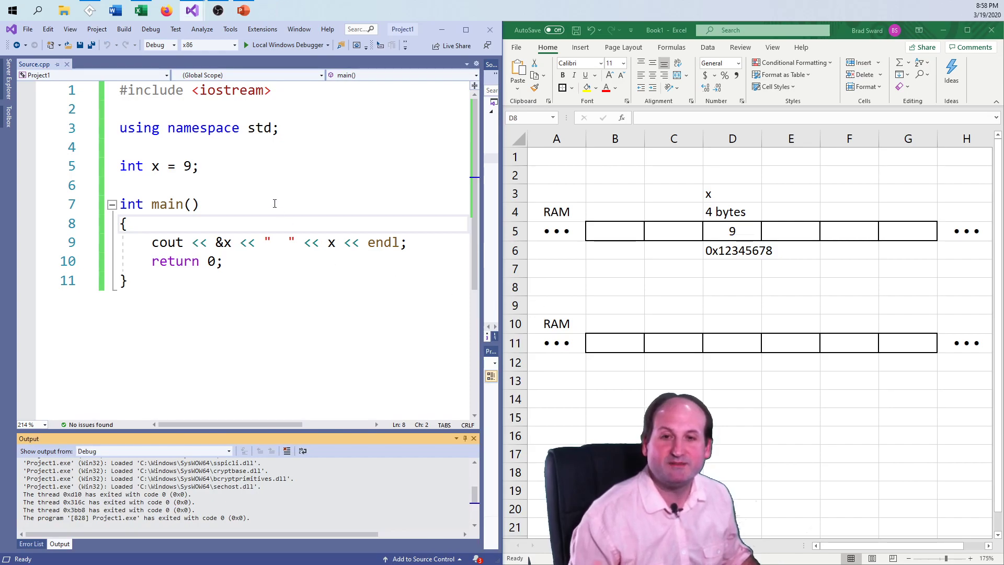
click(253, 183)
key(Return)
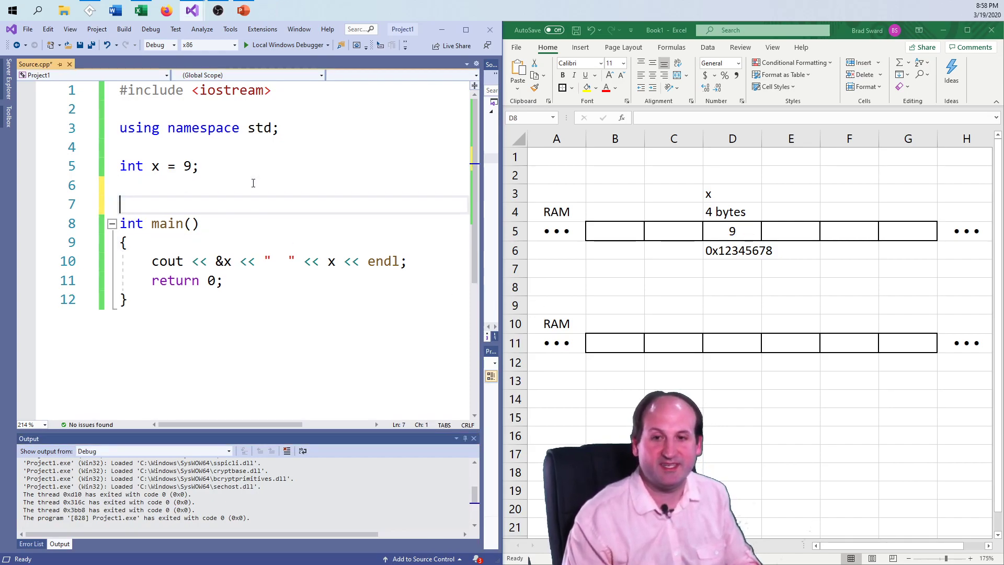
key(Up)
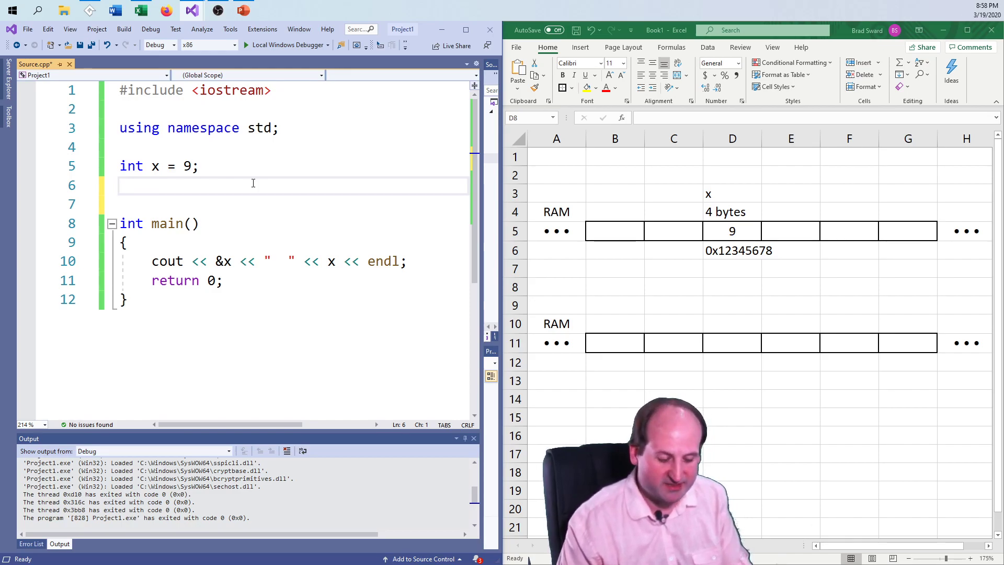
text(int * y = &)
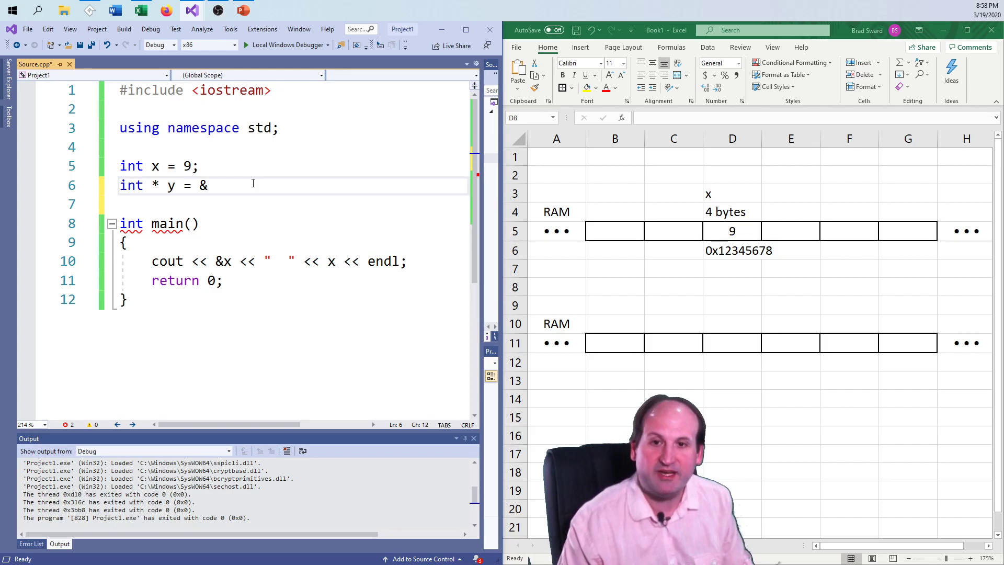
text(x;)
key(Down)
key(Down)
click(253, 183)
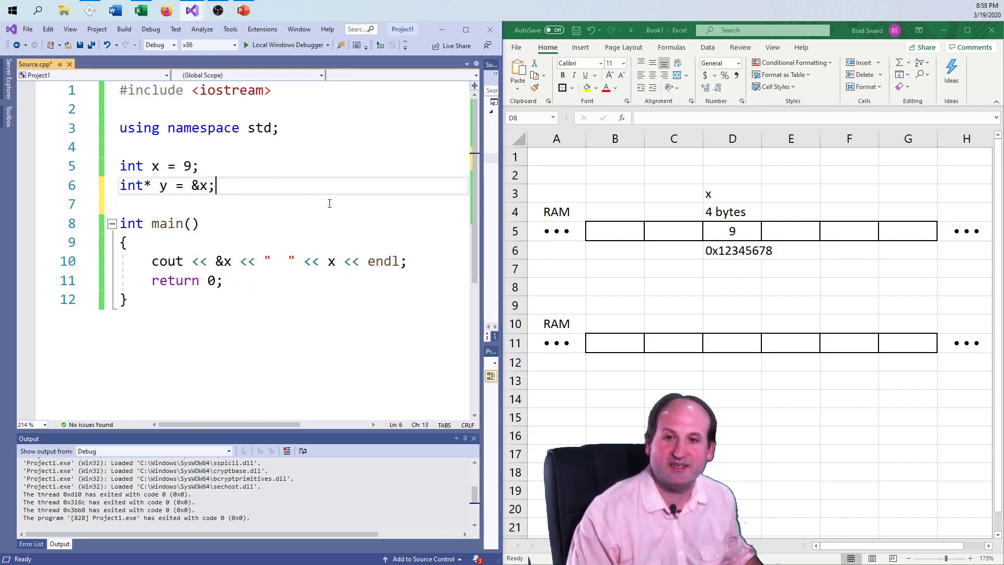
Step: Enter the name 'y' in D9 and y's address 0x23456789 in D12
click(726, 304)
text(y)
key(Return)
key(Return)
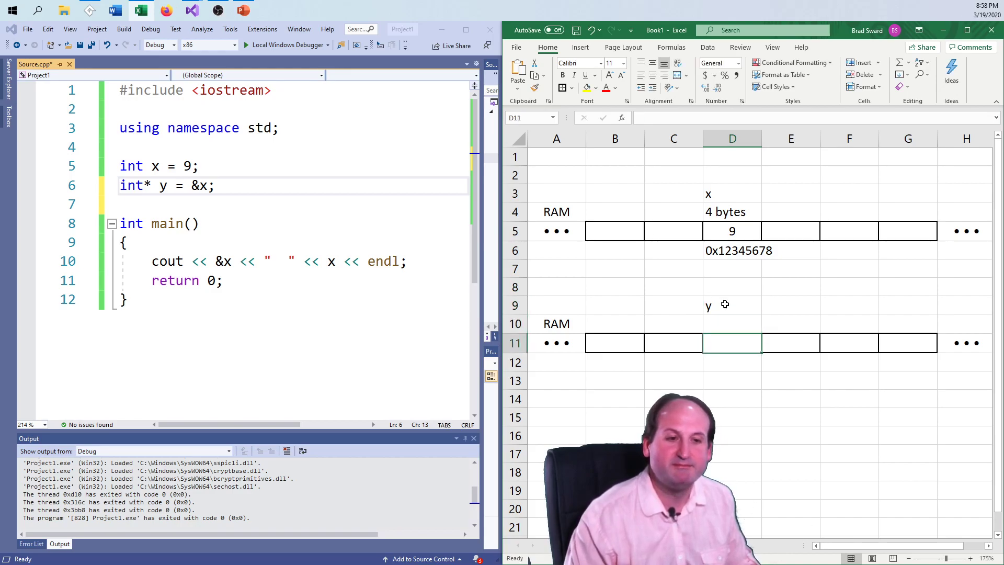
key(Up)
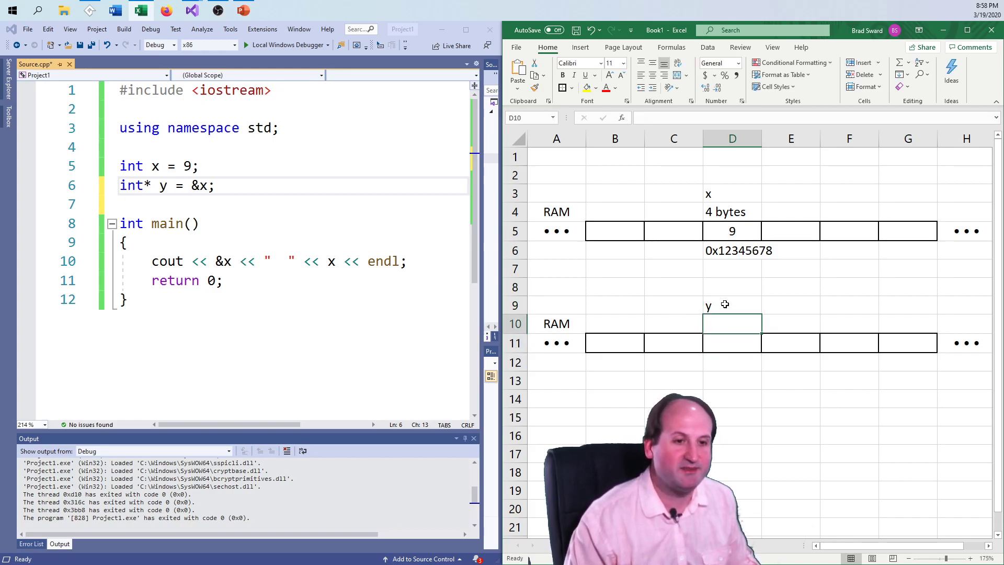
key(Down)
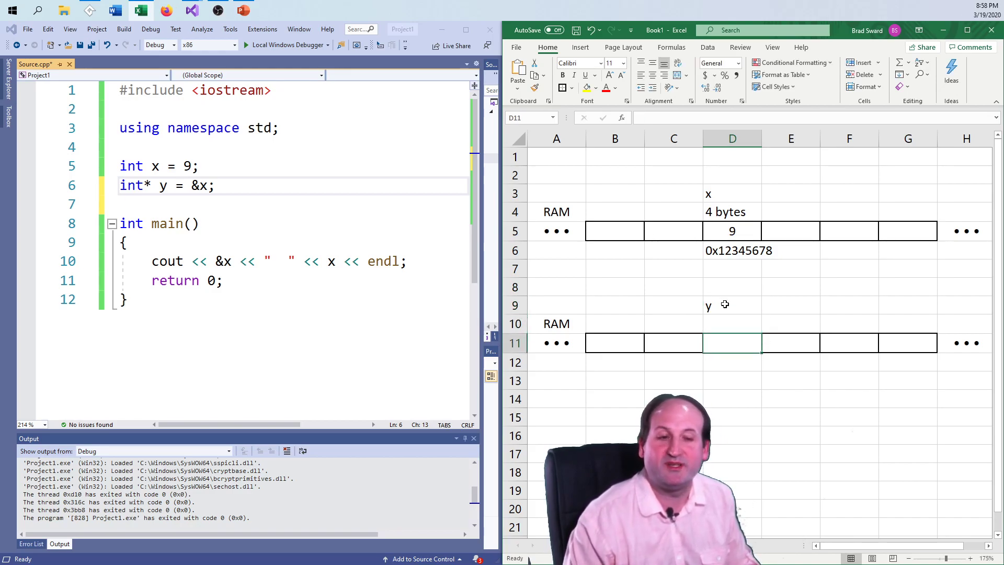
key(Down)
text(0)
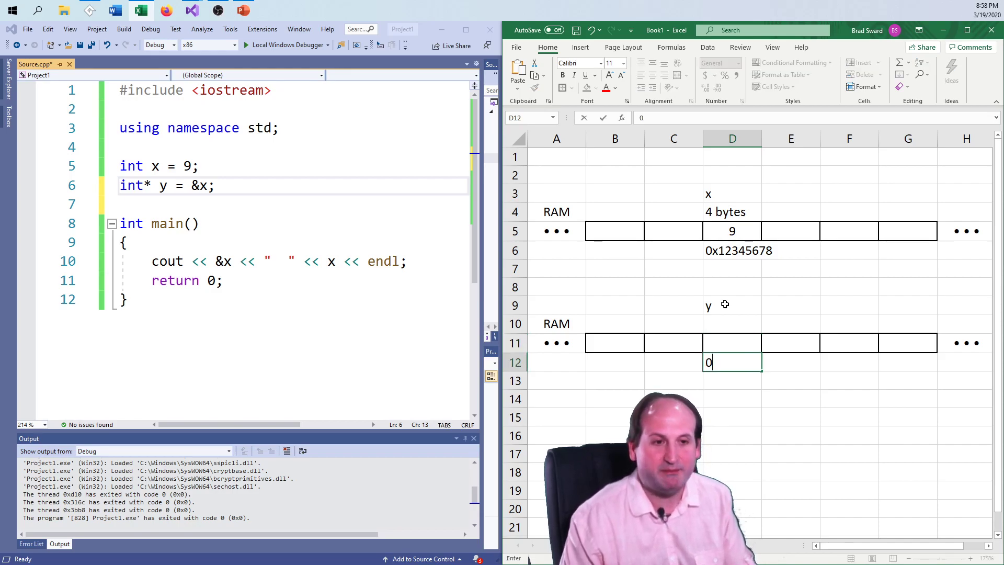
text(x23456789)
key(Return)
key(Up)
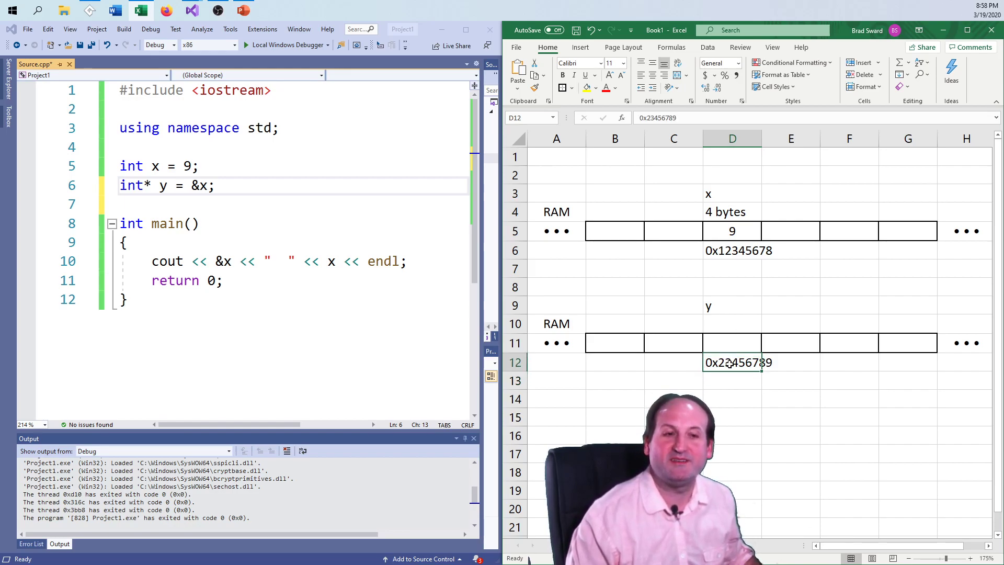
Step: Label y's box '4 bytes' in D10 and highlight the &x address-of operator
click(728, 325)
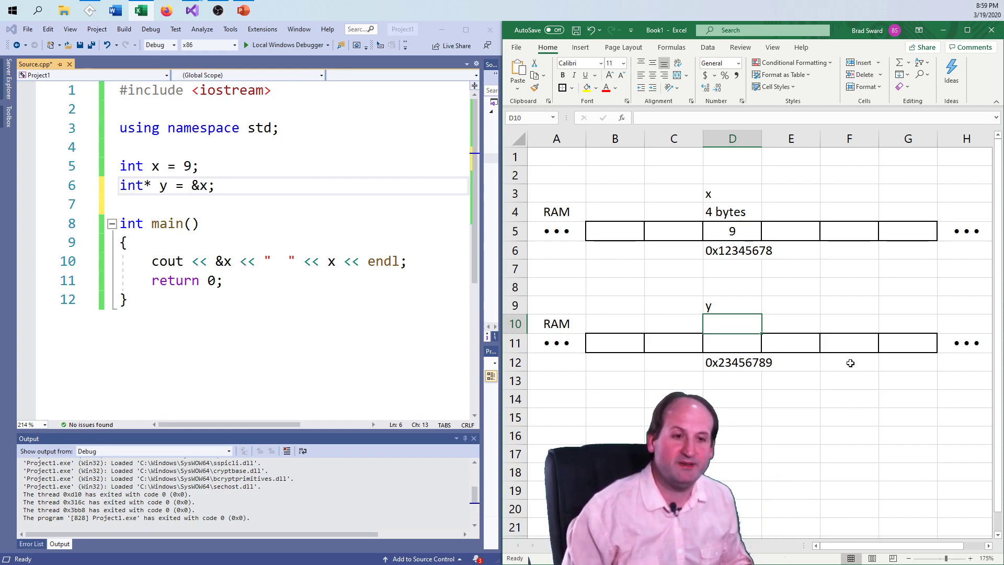
text(4 )
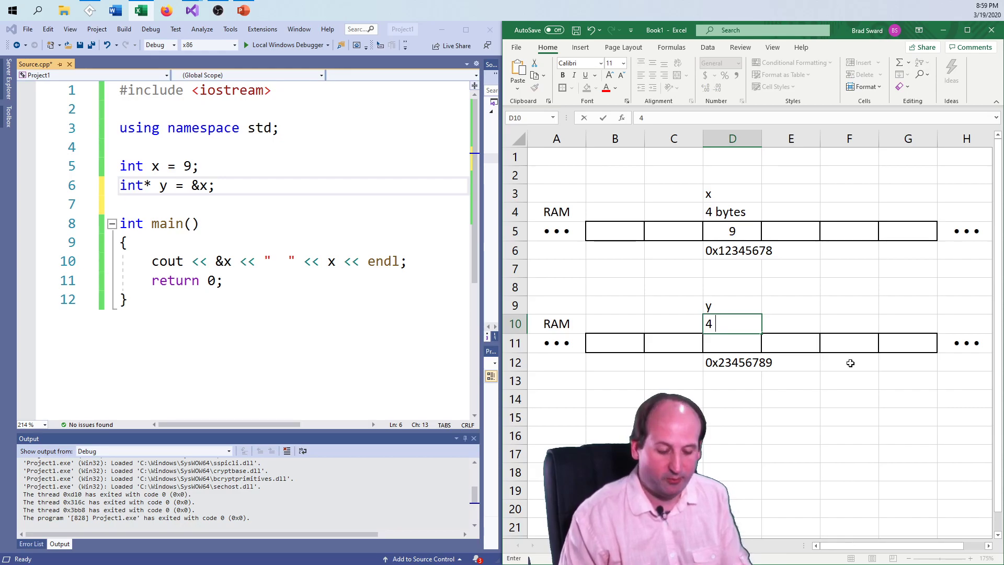
text(bytes)
key(ctrl+Return)
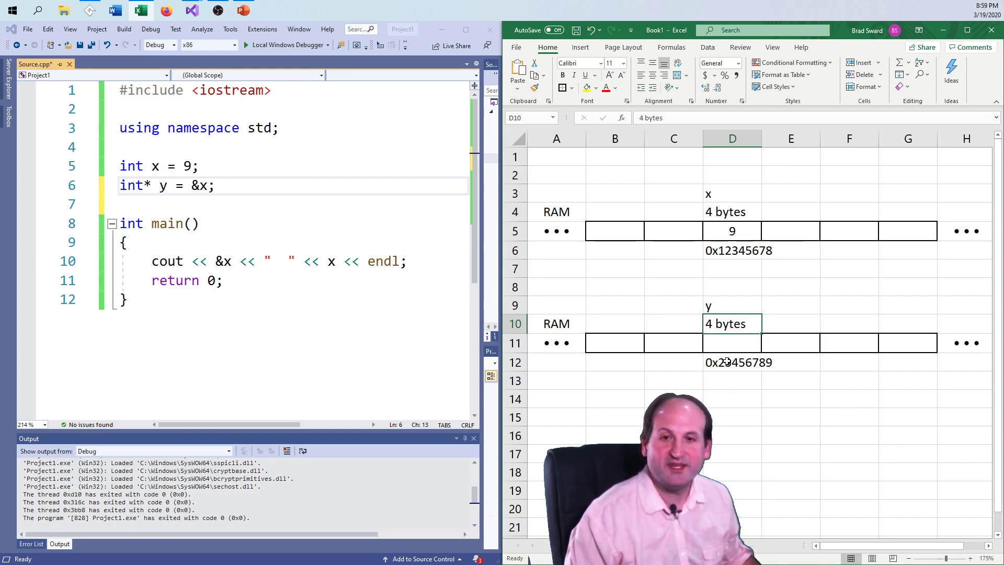
click(739, 349)
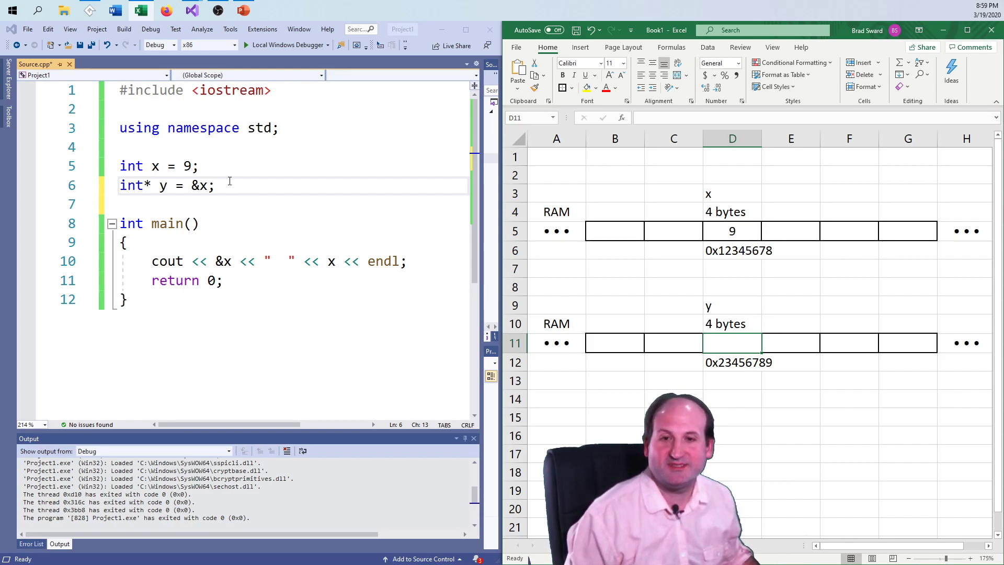
drag(193, 185, 201, 185)
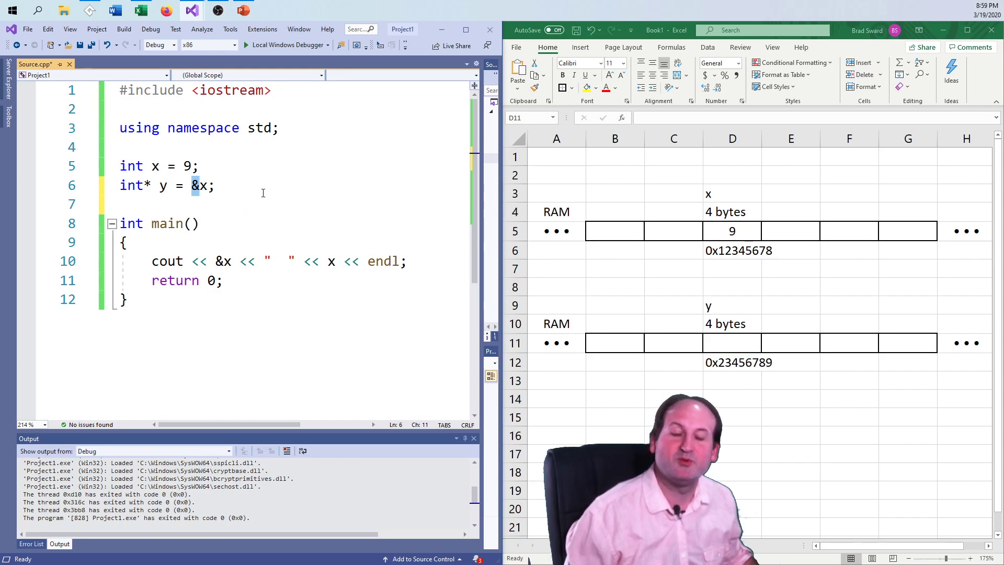
Step: Copy x's address 0x12345678 from D6 into y's memory cell D11
click(752, 342)
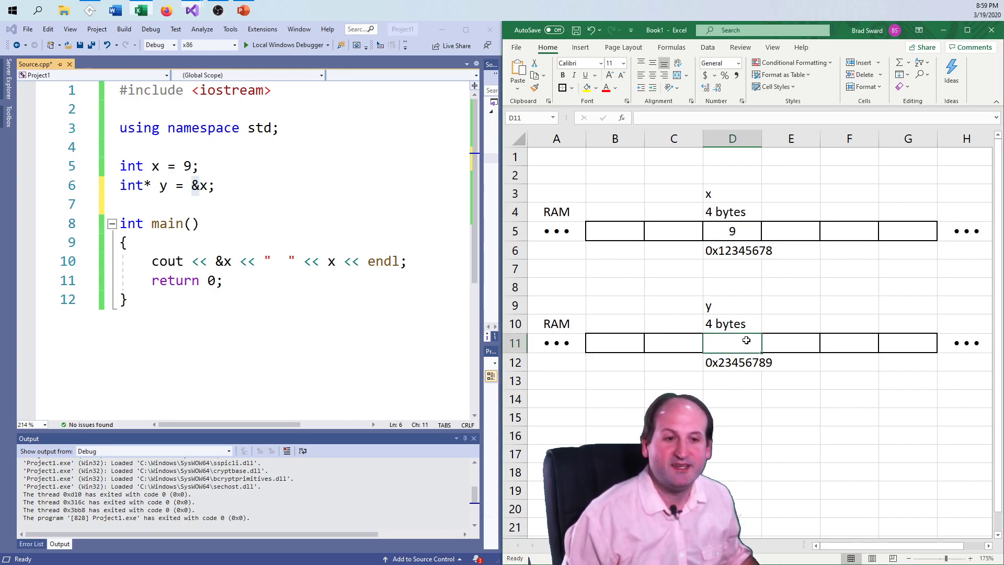
click(733, 195)
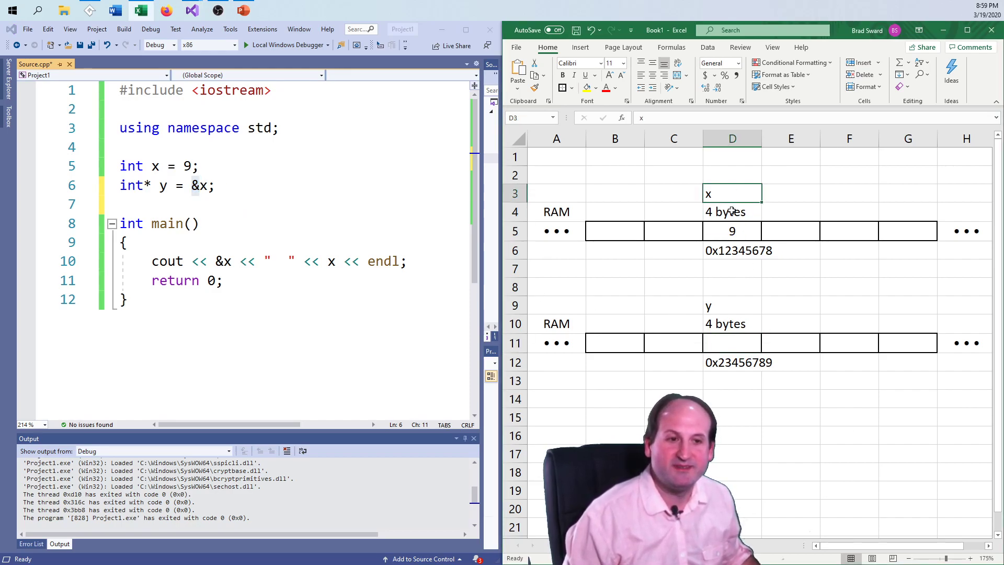
click(732, 251)
key(ctrl+c)
click(732, 343)
key(ctrl+v)
Step: Widen column D so the addresses fit, and clear the copy selection
click(733, 399)
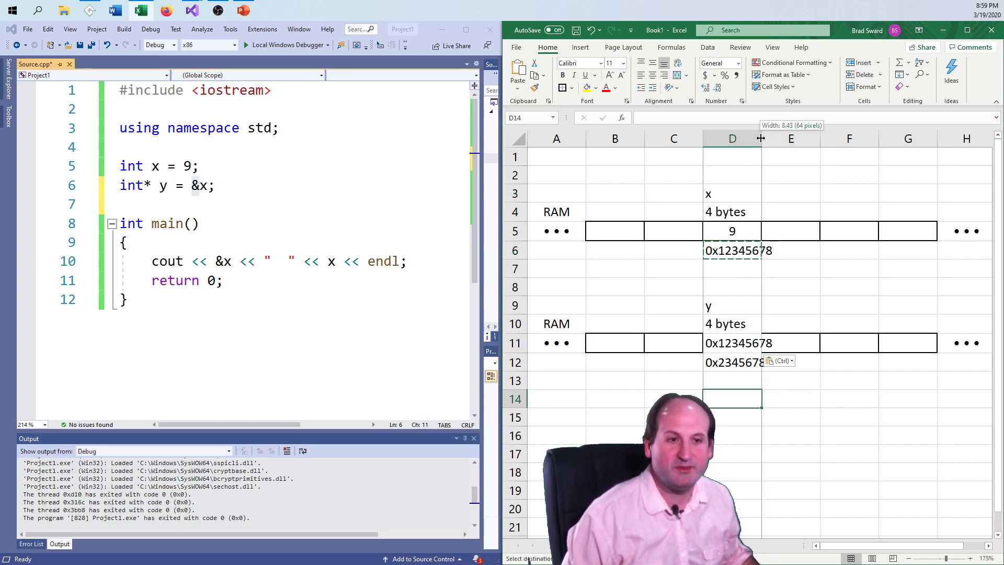
drag(762, 140, 780, 140)
click(814, 386)
click(737, 343)
key(Escape)
click(719, 283)
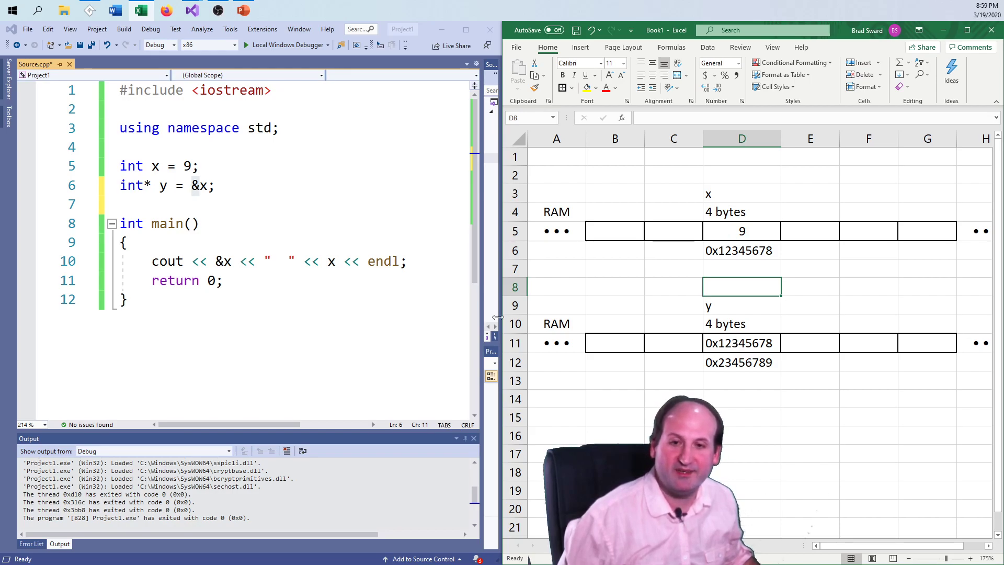
Step: Duplicate the x output line directly below itself
click(233, 261)
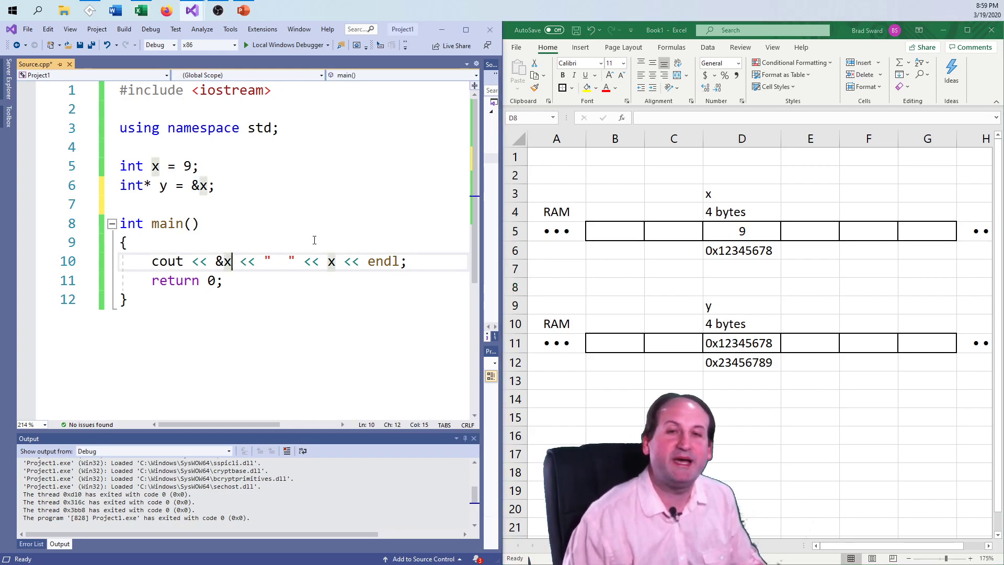
key(Home)
key(shift+End)
key(ctrl+c)
key(End)
key(Return)
key(ctrl+v)
key(Home)
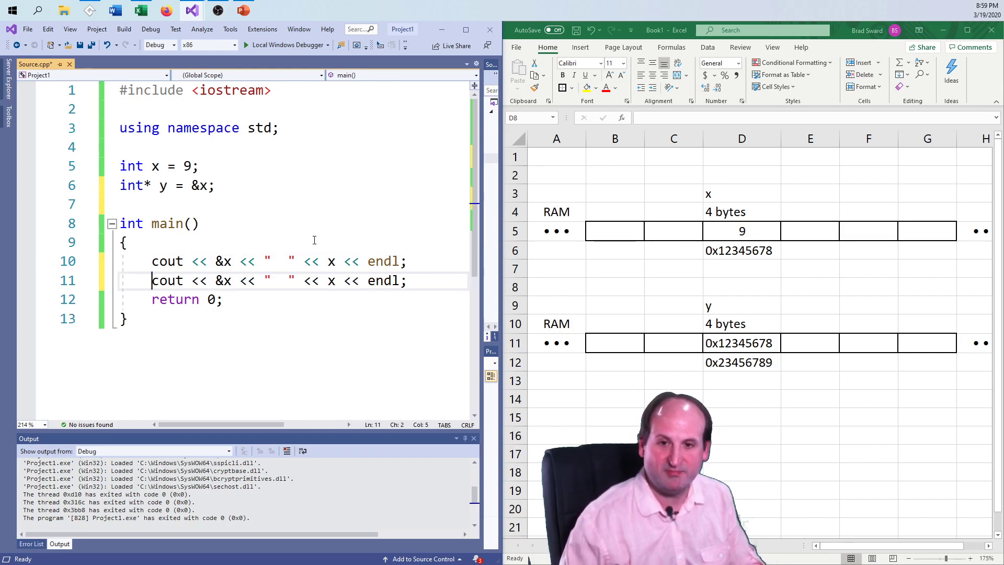
Step: Change the copy to print &y and y, run it (0085C03C 0085C038), and close the console
key(Right)
key(Right)
key(Right)
key(Right)
key(Right)
key(Right)
key(Right)
key(Right)
key(Delete)
text(y)
key(End)
key(Left)
key(Left)
key(Left)
key(Delete)
text(y)
key(End)
key(Home)
key(Right)
key(Right)
key(Right)
key(Right)
key(Right)
key(Right)
key(Delete)
key(Delete)
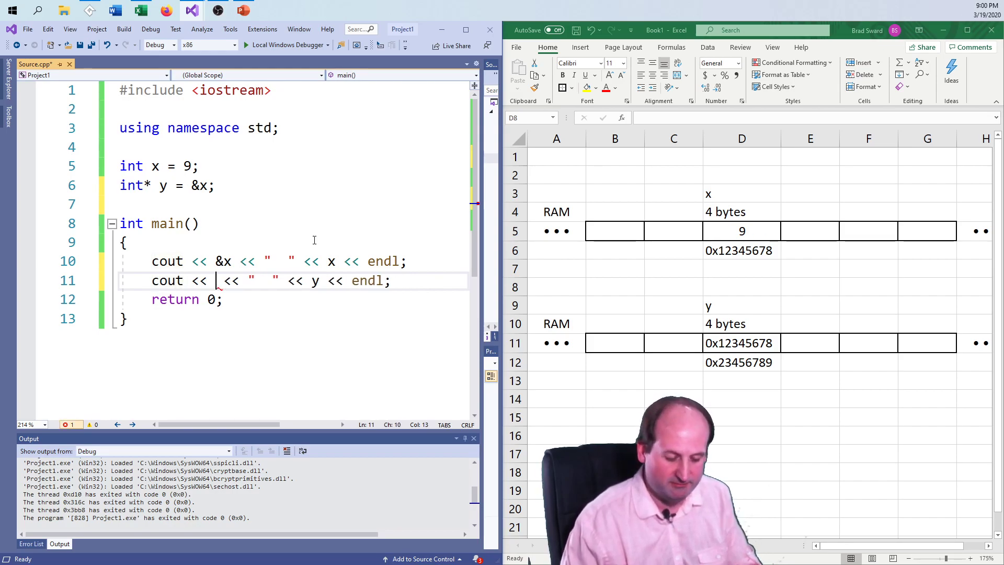
text(&y)
key(Left)
key(F5)
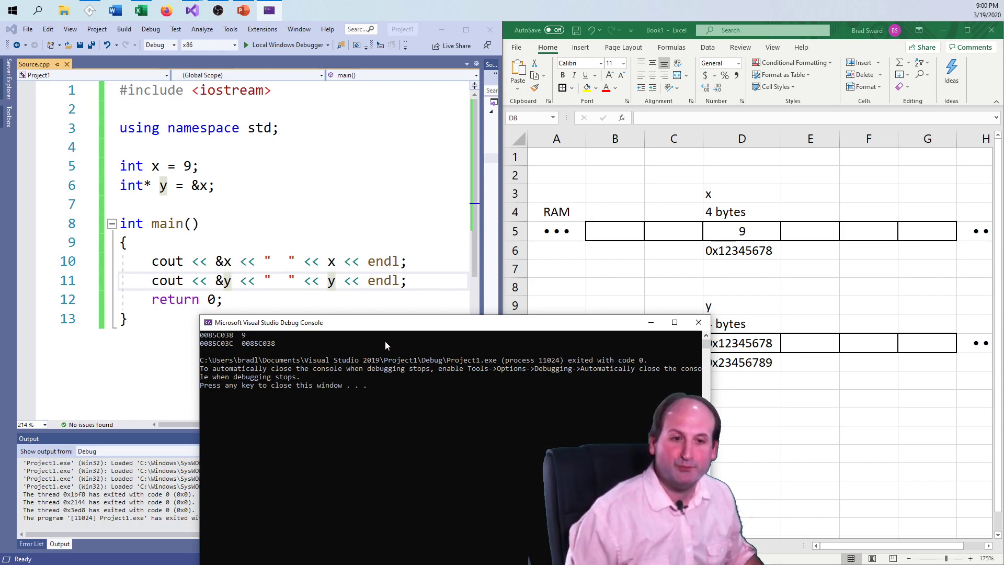
click(698, 323)
Step: Select and copy the two address-and-value output lines
click(433, 268)
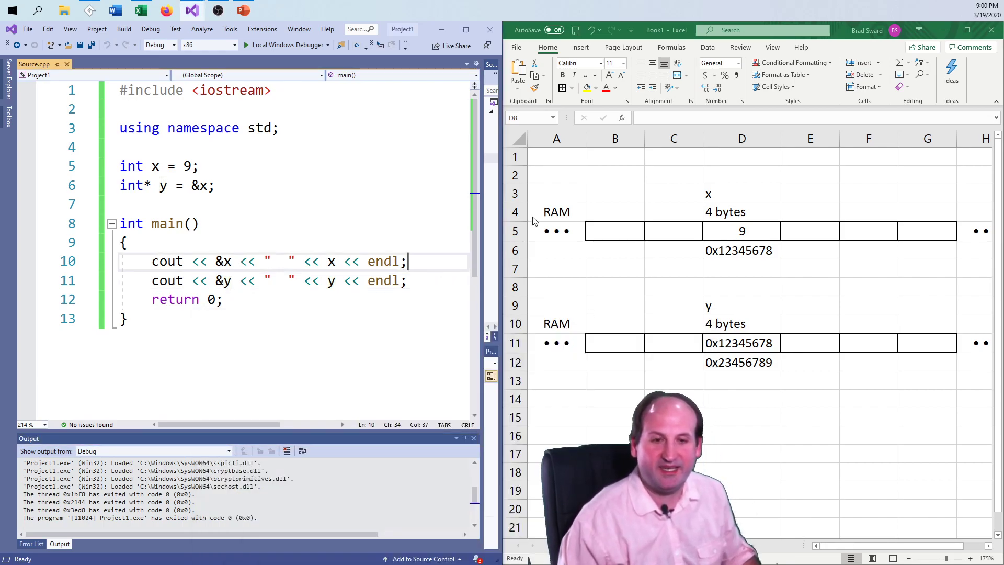
key(Home)
key(Home)
key(shift+Down)
key(shift+Down)
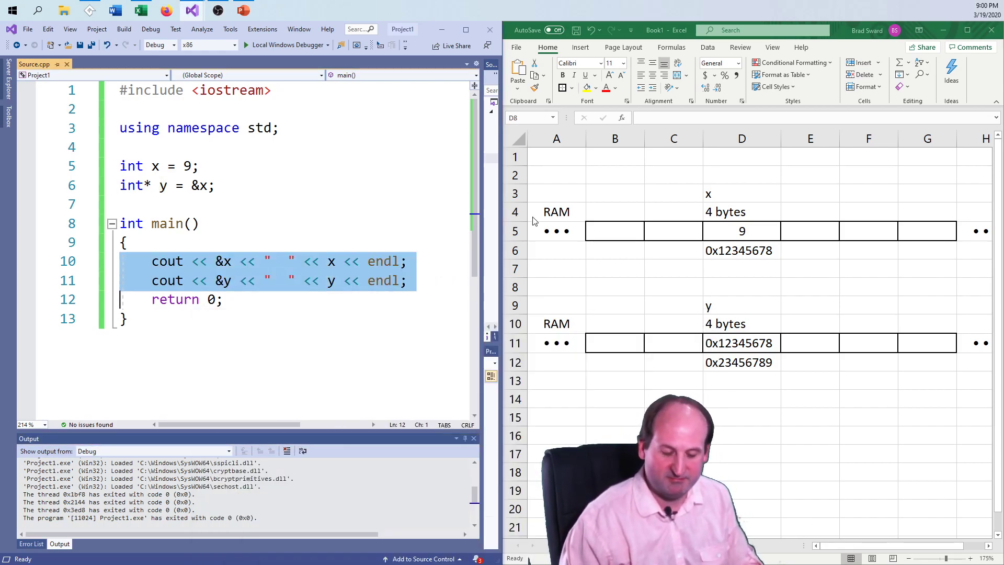
key(End)
key(Return)
key(Return)
Step: Insert blank lines and paste a second copy of the pair above return 0
key(Up)
key(Up)
key(Return)
key(Return)
key(Down)
key(Delete)
key(BackSpace)
key(Up)
key(Up)
key(Return)
key(Return)
Step: Paste a third copy of the pair, separated by a blank line
key(Up)
key(Home)
key(ctrl+v)
key(Down)
key(ctrl+v)
key(Delete)
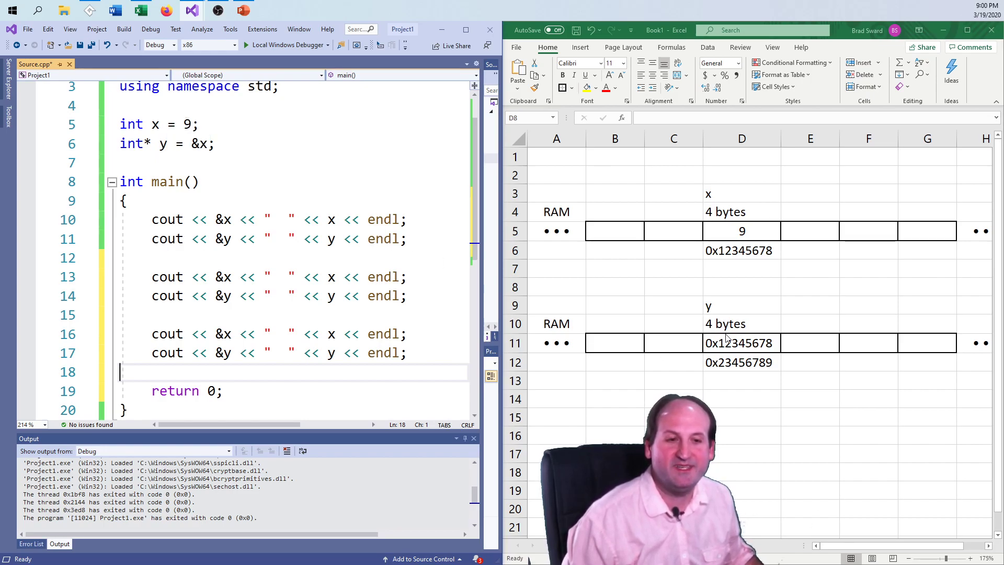
click(738, 345)
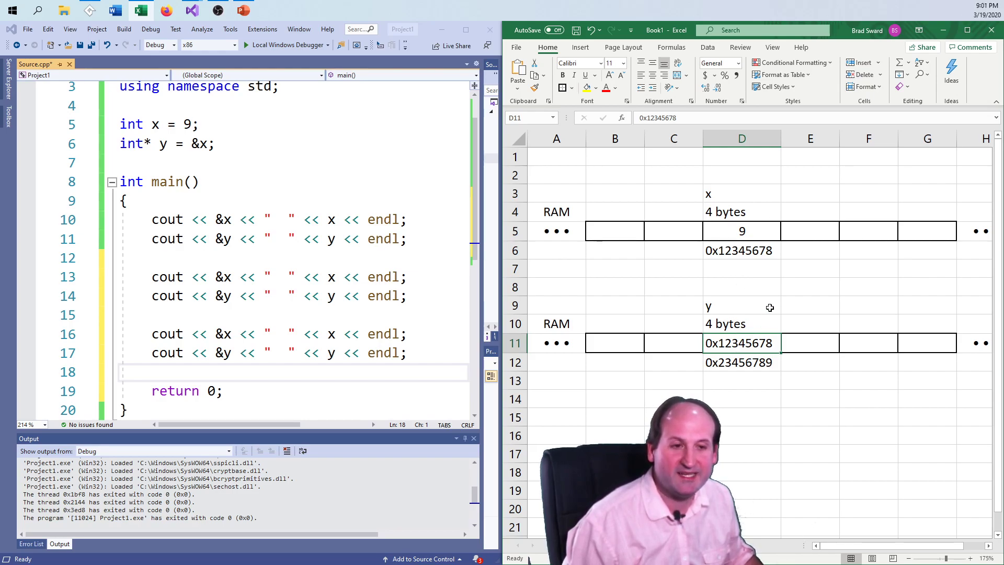
Step: Insert x = 22; on a new line after the first pair of prints
click(277, 256)
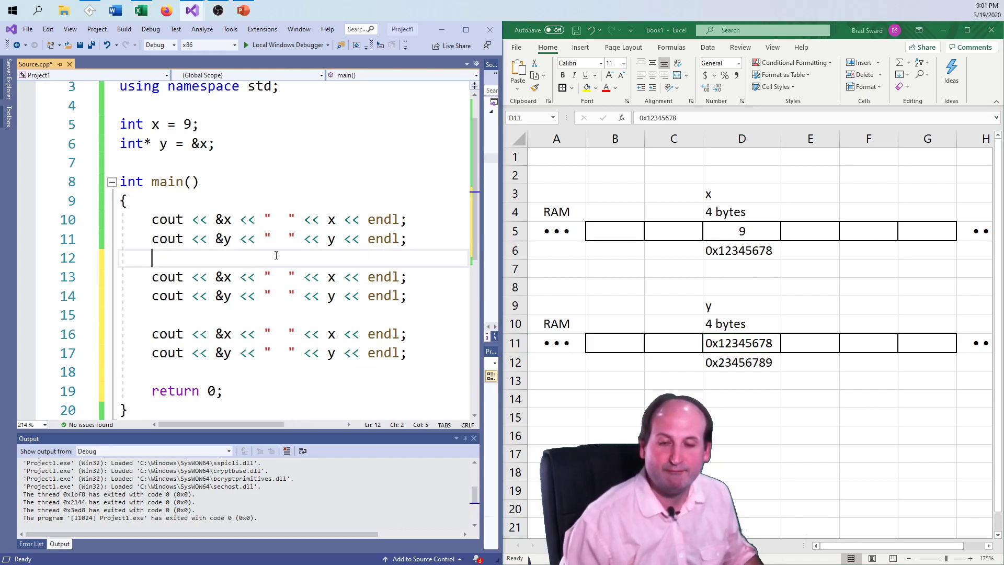
key(Return)
key(Return)
key(Up)
text(x = 22;)
Step: Insert *y = 54; on a new line after the second pair of prints
key(Down)
key(Down)
key(Down)
key(Down)
key(Return)
key(Return)
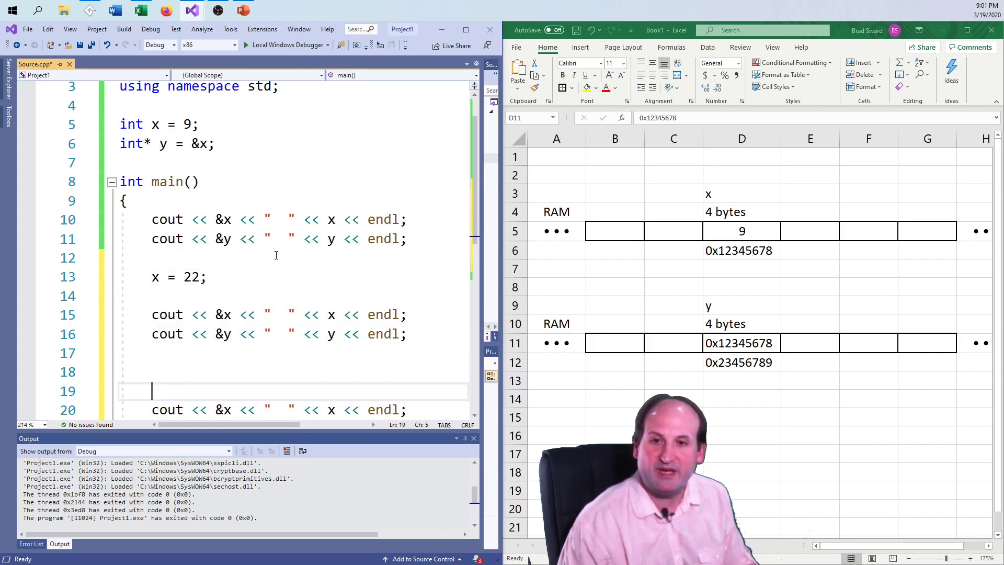
key(Up)
text(y = 54;)
key(Down)
key(Down)
key(Down)
key(Down)
key(Up)
key(Up)
key(Up)
key(Up)
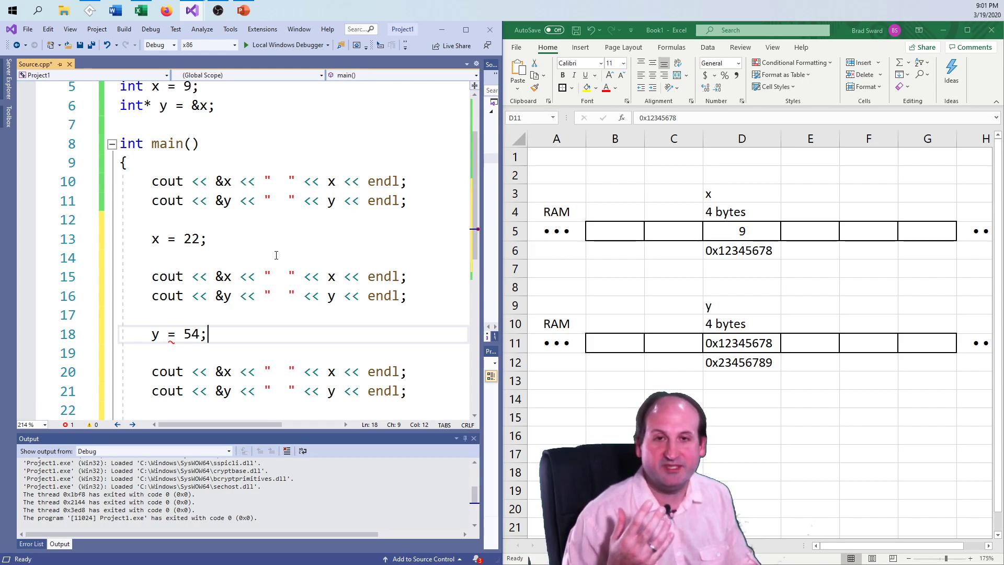
key(Home)
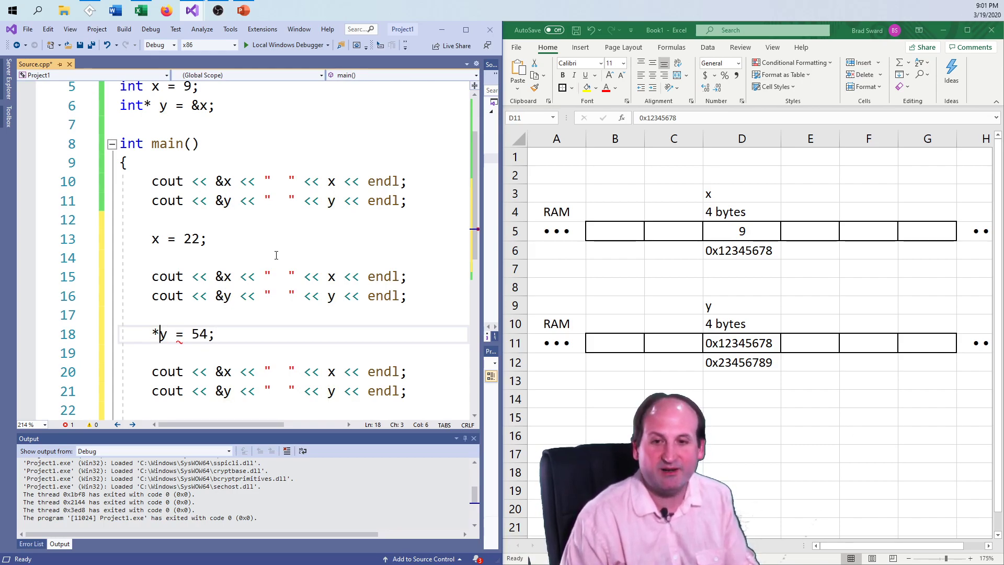
text(*)
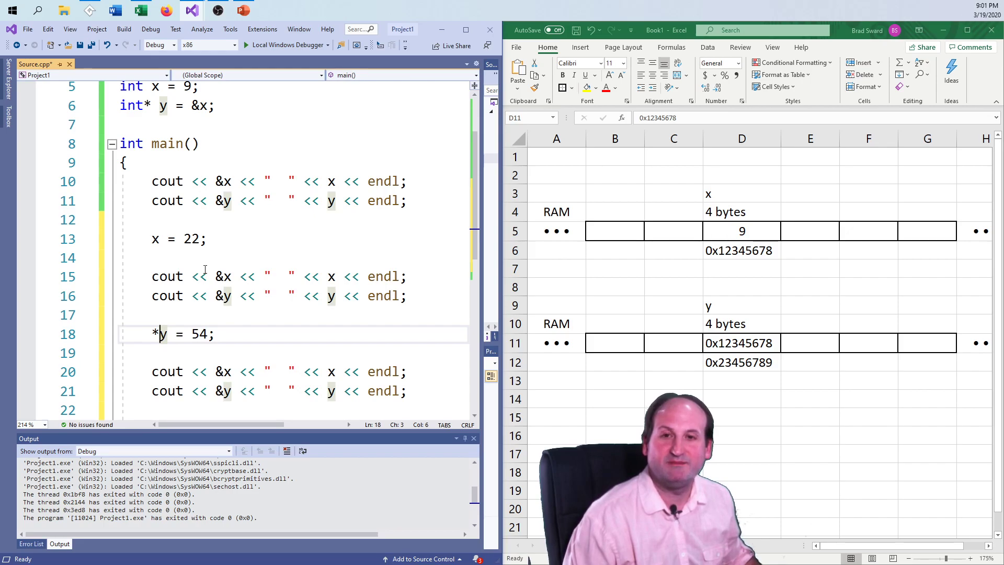
click(179, 334)
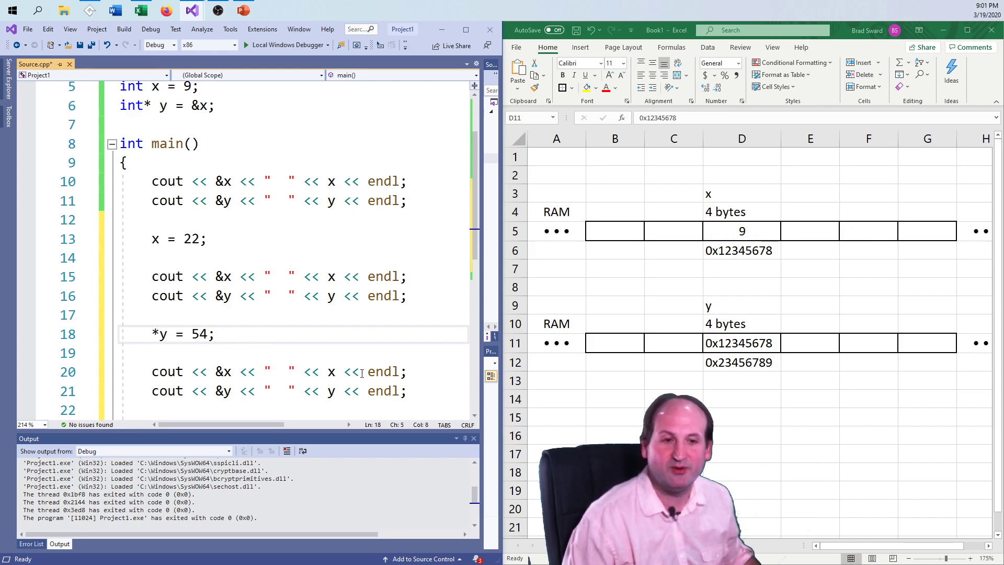
Step: Point out y's stored address in D11 and x's value 9 in D5, then rerun the program
click(741, 342)
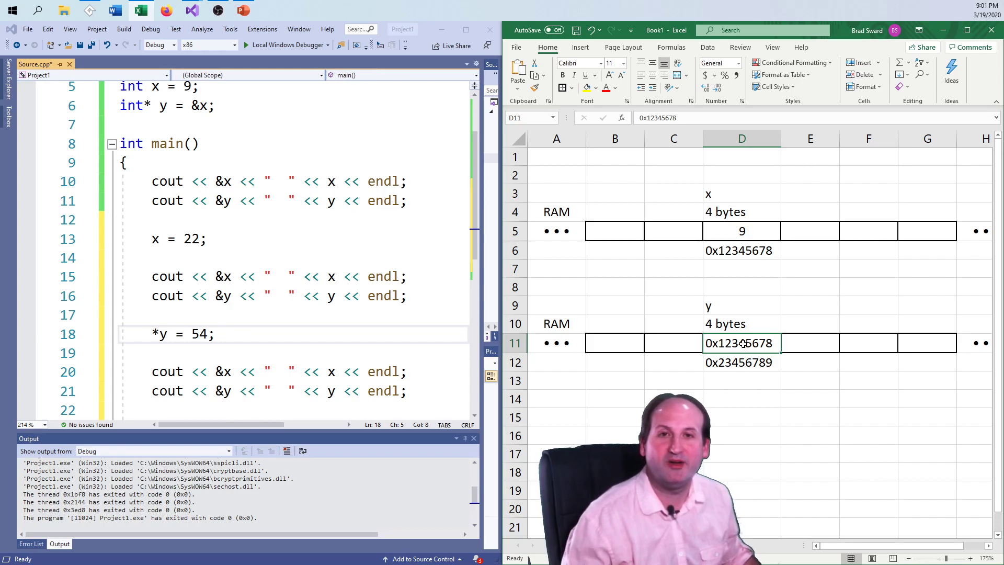
click(730, 307)
click(739, 345)
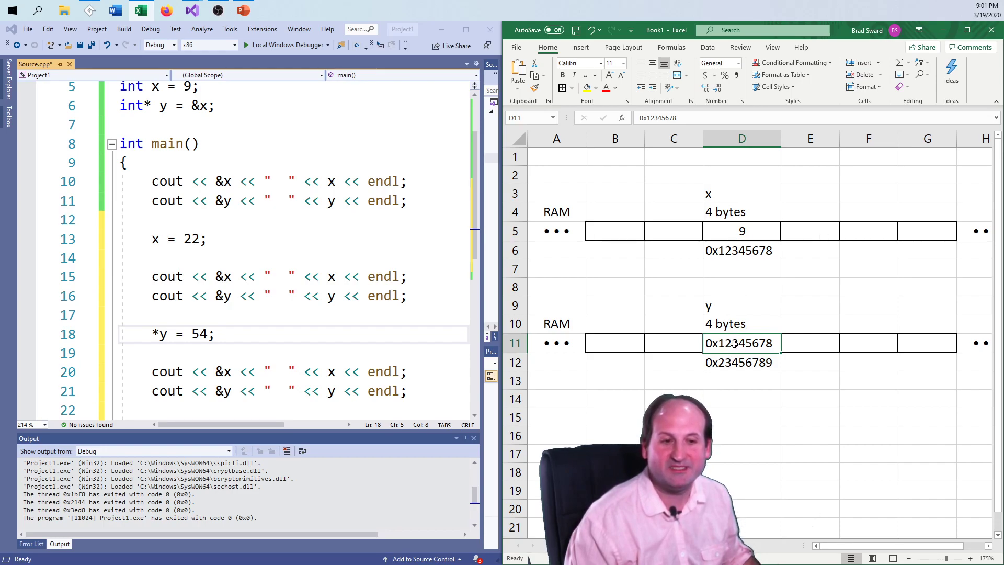
click(740, 230)
text(9)
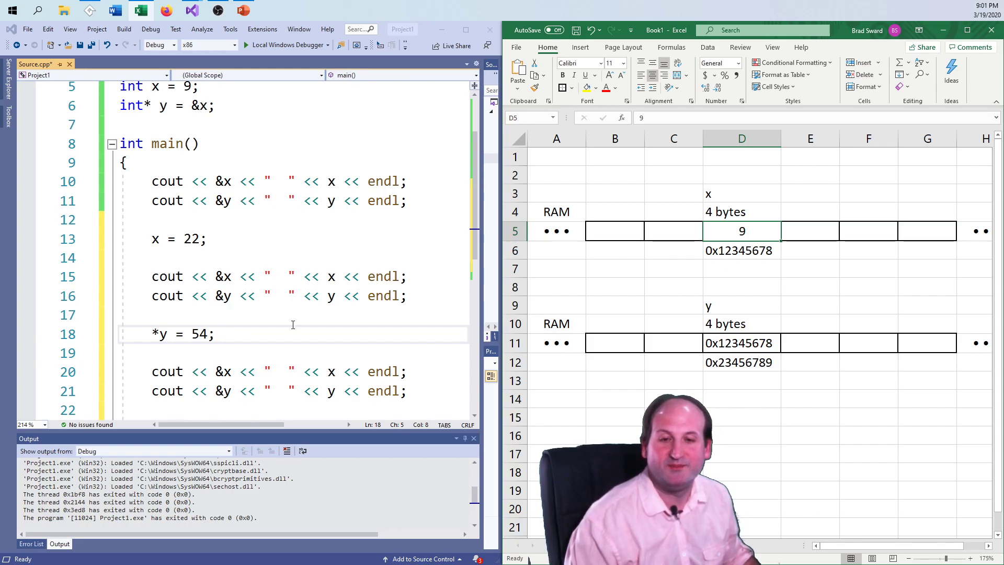
scroll(293, 324, down, 1)
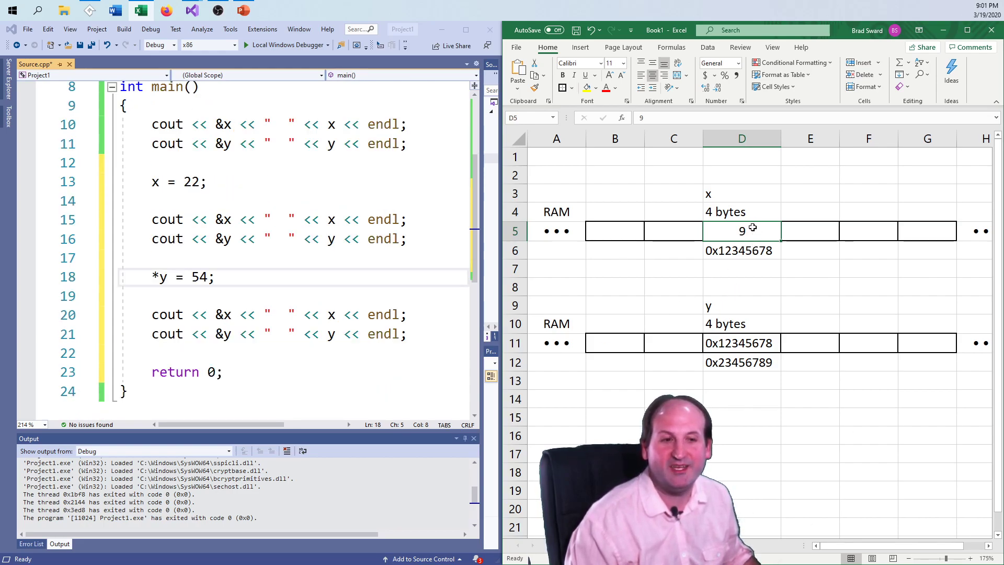
click(332, 315)
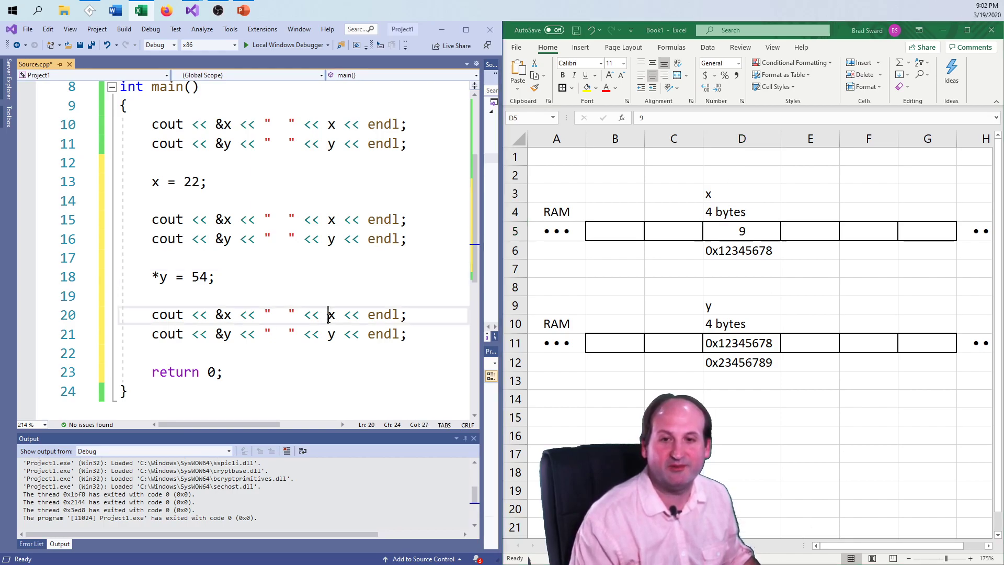
key(F5)
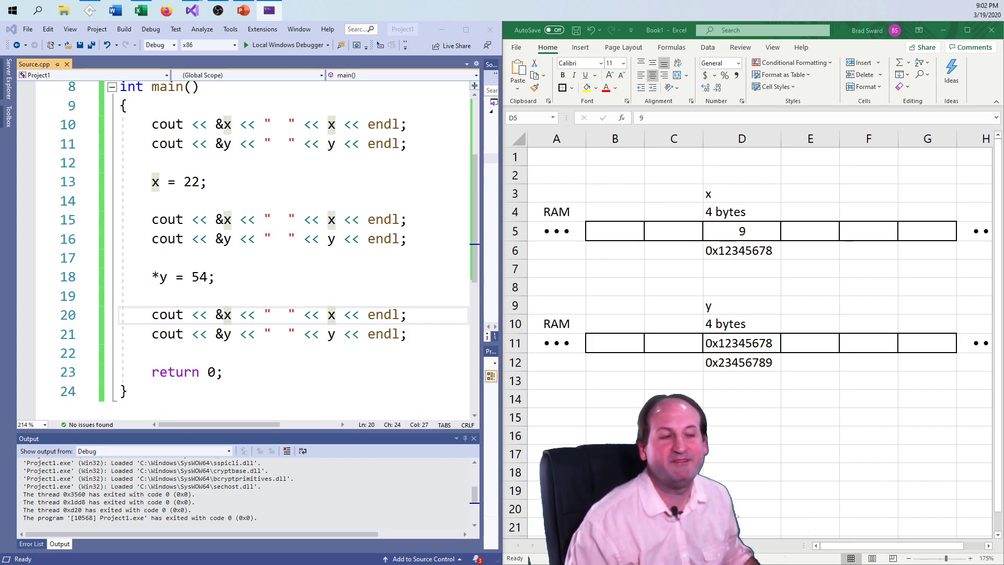
Step: Enter 22 in x's cell D5, then point out x's label, y's label and y's stored address
click(744, 230)
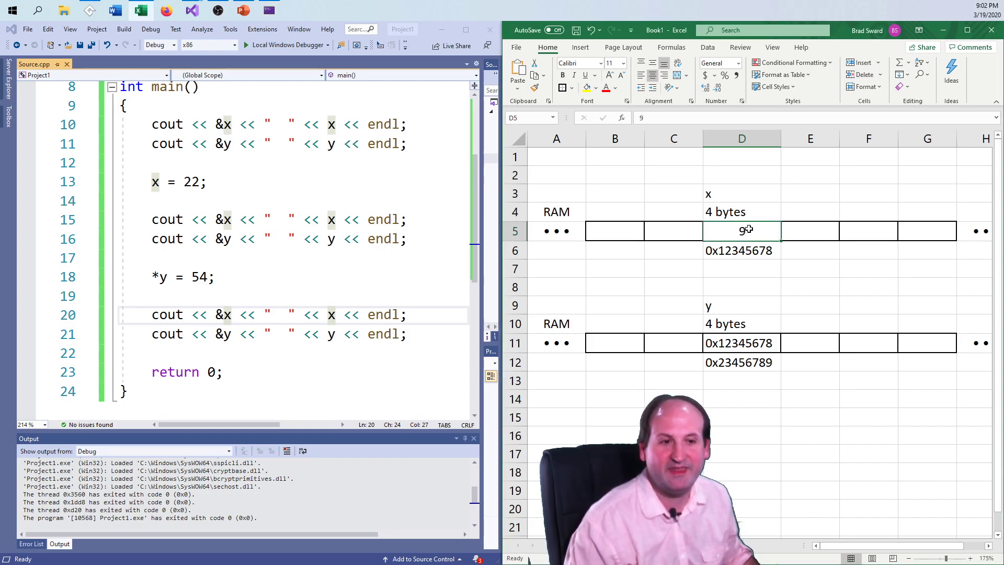
text(22)
click(777, 271)
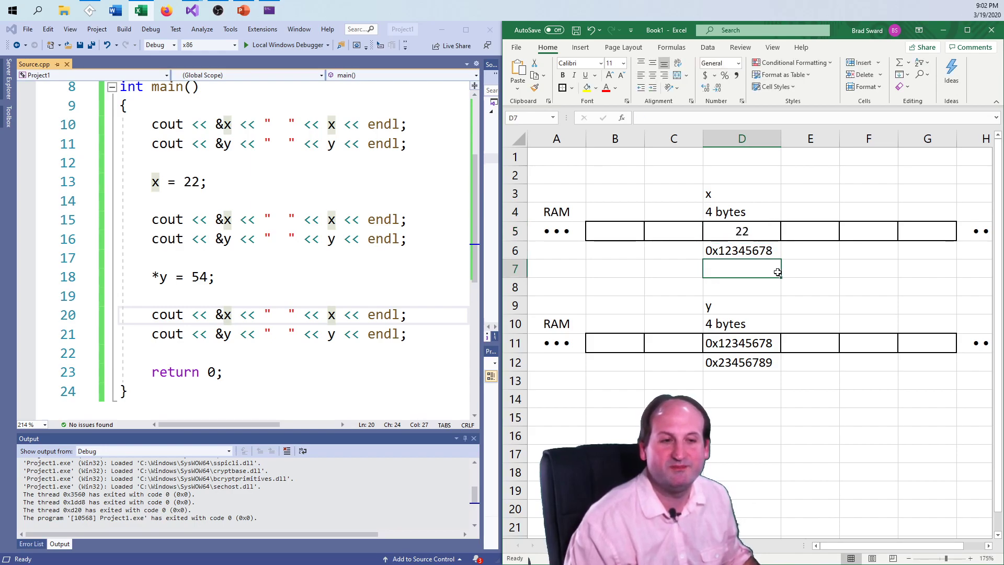
click(710, 193)
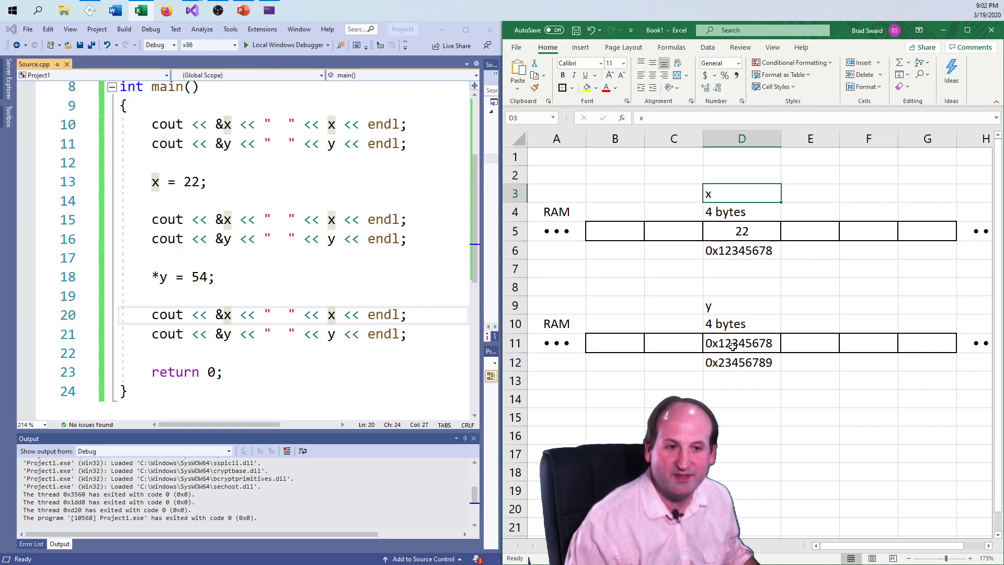
click(726, 310)
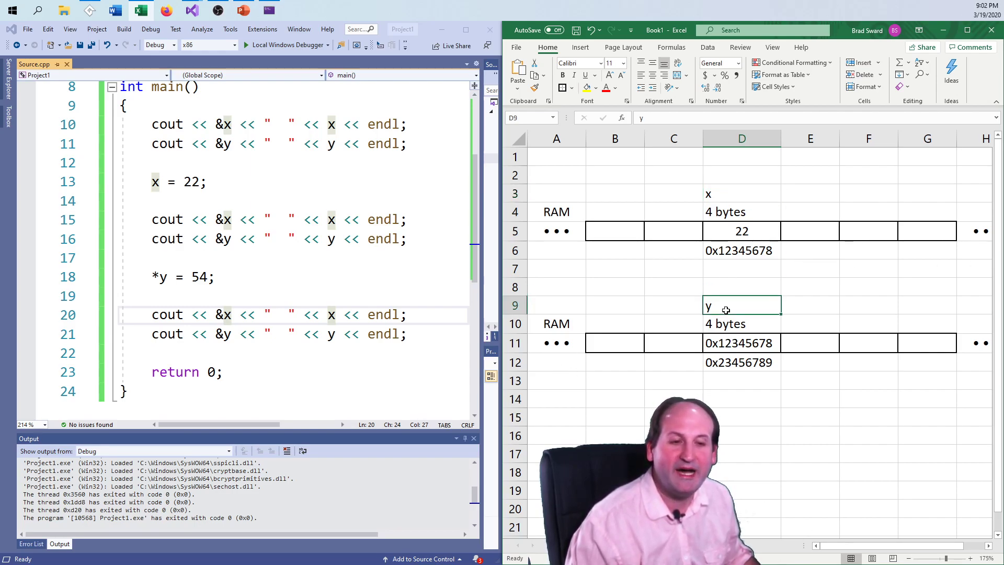
click(735, 343)
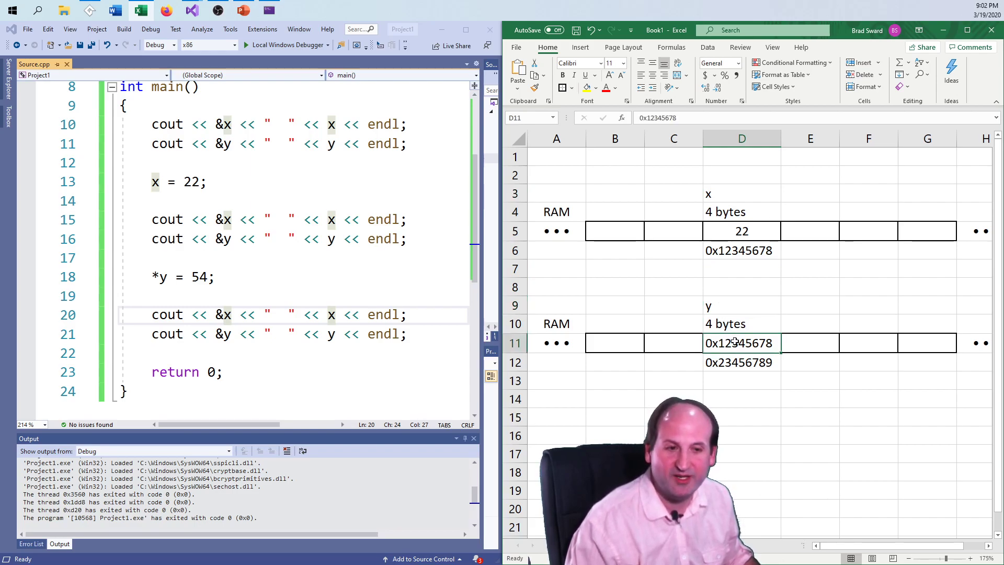
Step: Change x's value in cell D5 to 54
click(738, 228)
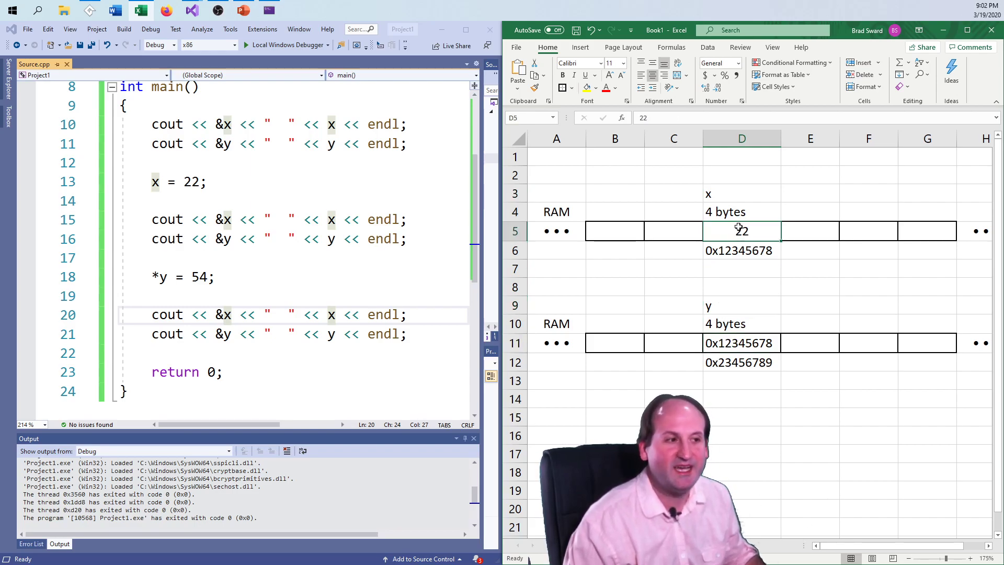
text(54)
key(Return)
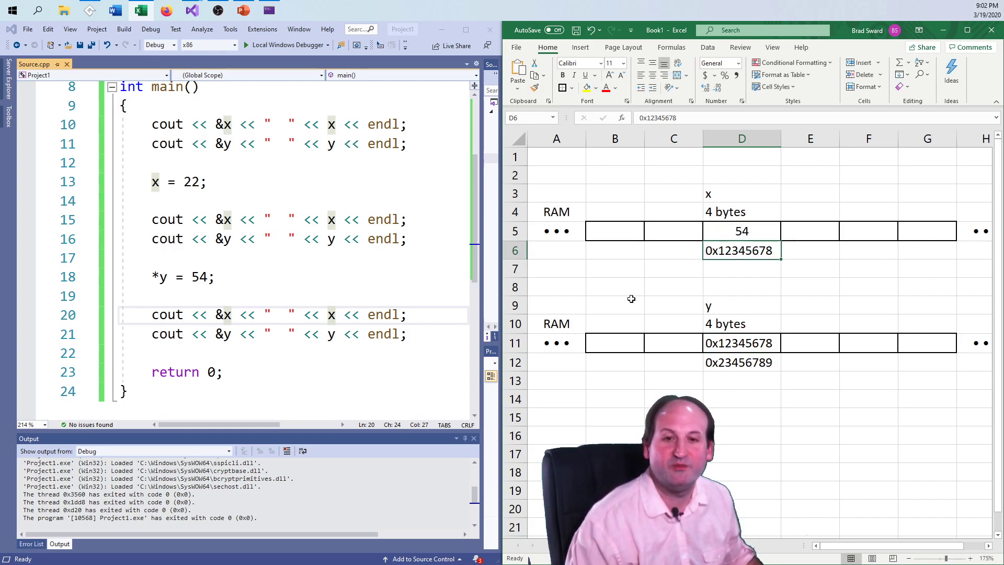
click(241, 334)
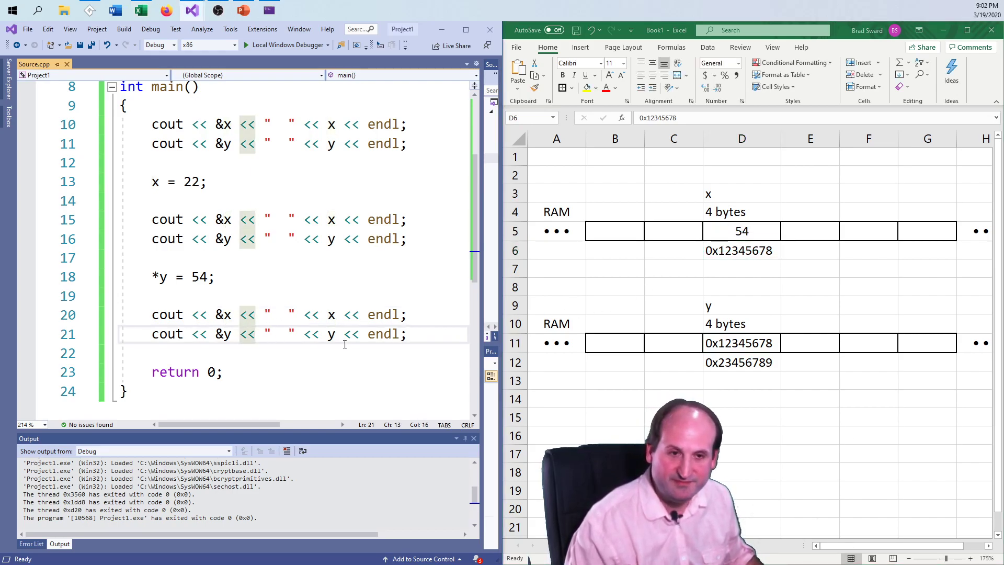
scroll(344, 343, up, 3)
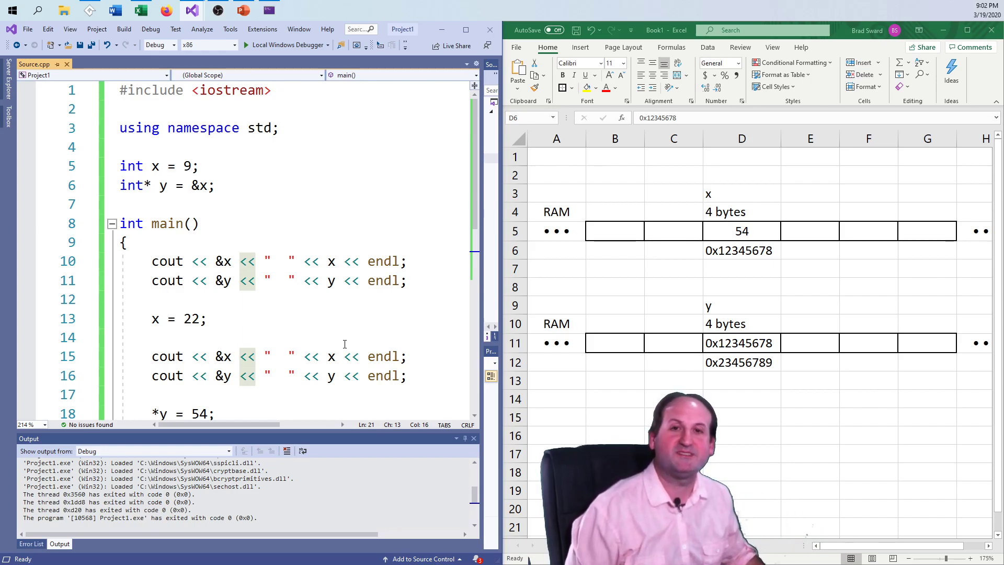
Step: Run without debugging and reposition the console showing x as 9, 22, 54 at 007FC038
key(ctrl+F5)
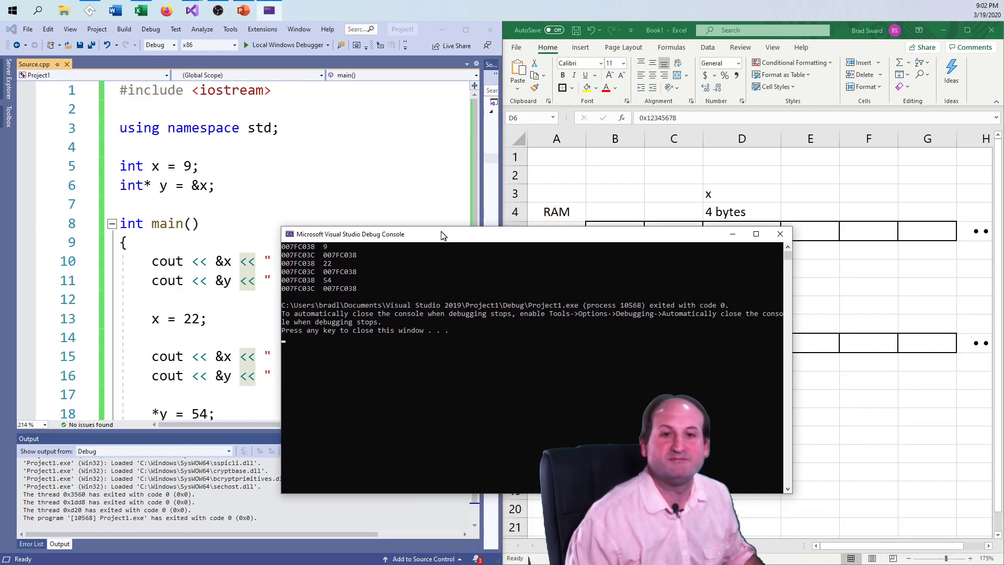
mouse_move(475, 232)
mouse_down()
mouse_move(451, 277)
mouse_move(254, 286)
mouse_up()
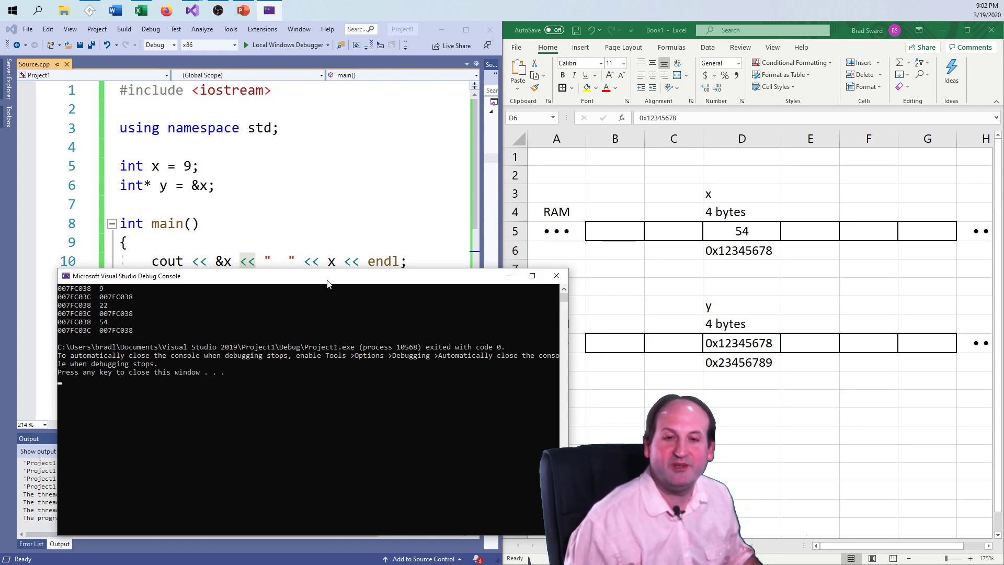
drag(327, 286, 338, 269)
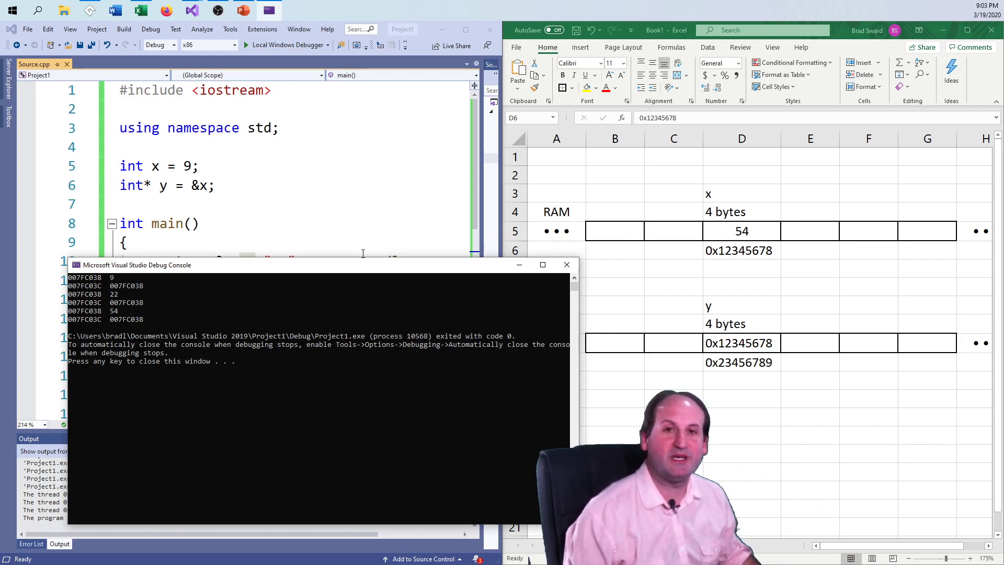
click(307, 348)
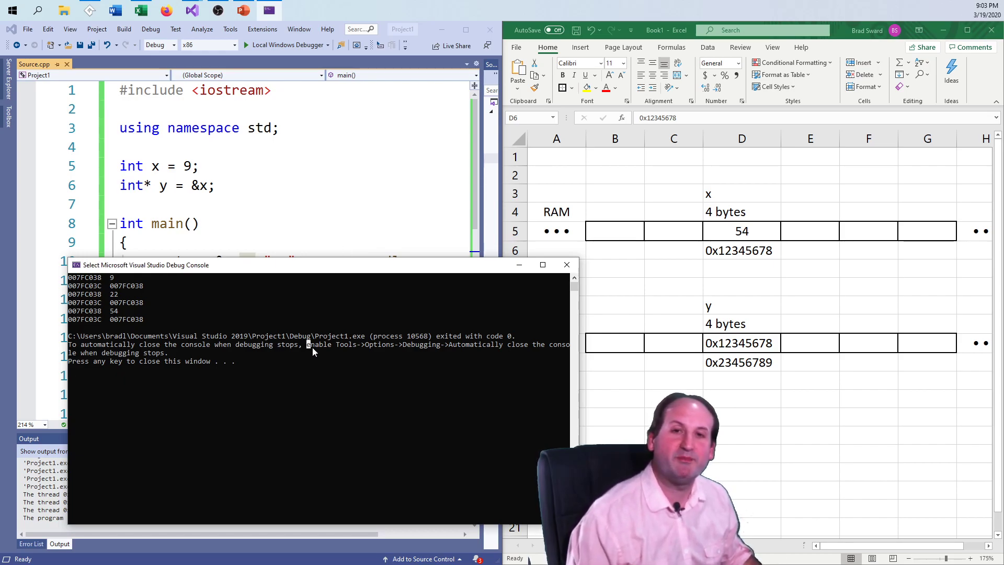